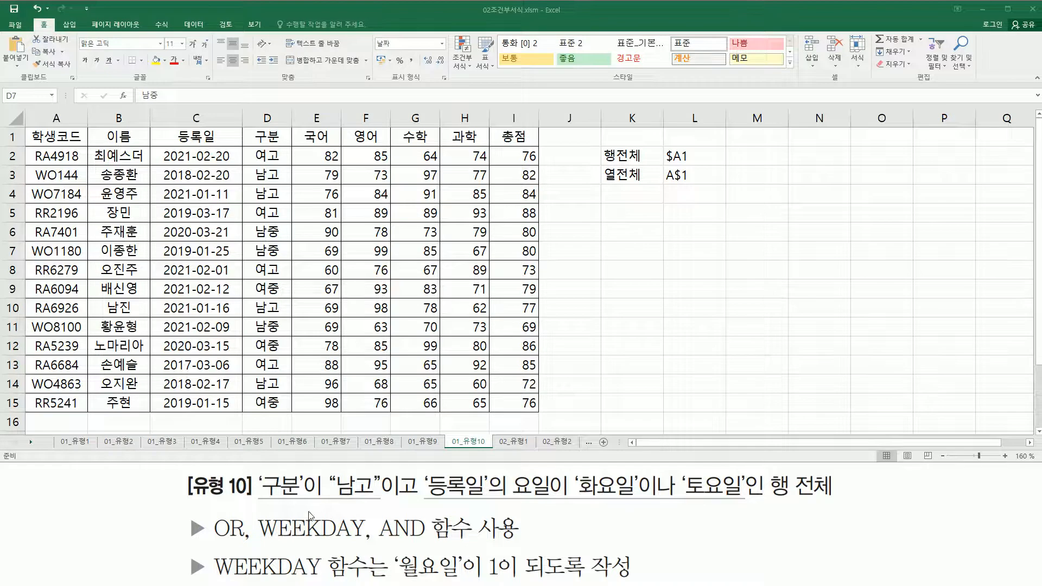
Examine the 유형 10 conditions on 구분 and 등록일, the required OR, WEEKDAY and AND functions, and the Monday-equals-1 rule
mouse_move(255, 495)
mouse_down()
mouse_move(478, 499)
mouse_move(488, 477)
mouse_move(554, 498)
mouse_move(740, 499)
mouse_move(839, 496)
mouse_move(845, 480)
mouse_up()
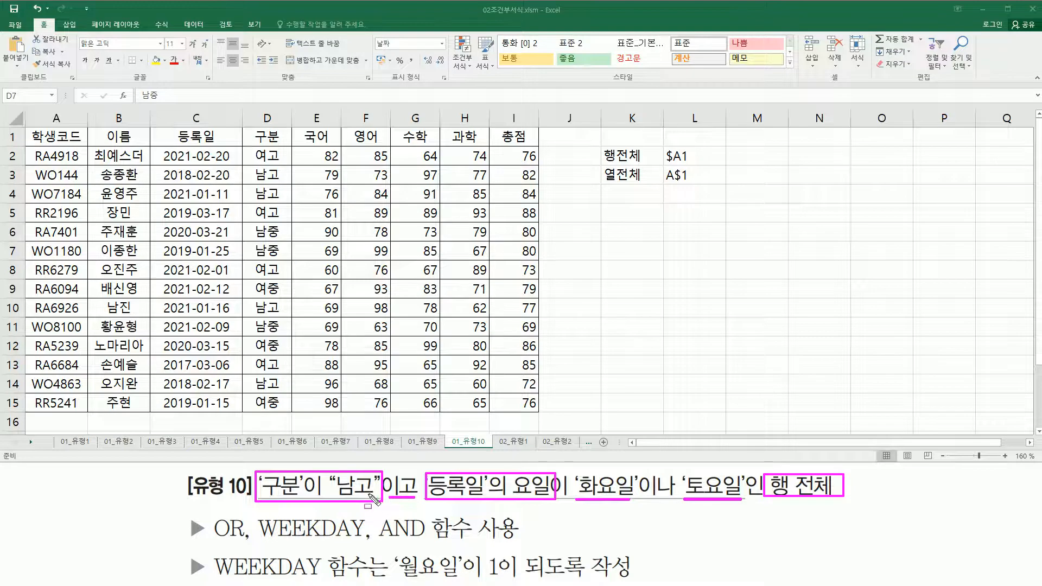
mouse_move(267, 120)
mouse_down()
mouse_move(253, 136)
mouse_move(253, 266)
mouse_move(295, 415)
mouse_up()
mouse_move(160, 128)
mouse_down()
mouse_move(221, 308)
mouse_move(242, 401)
mouse_move(235, 424)
mouse_up()
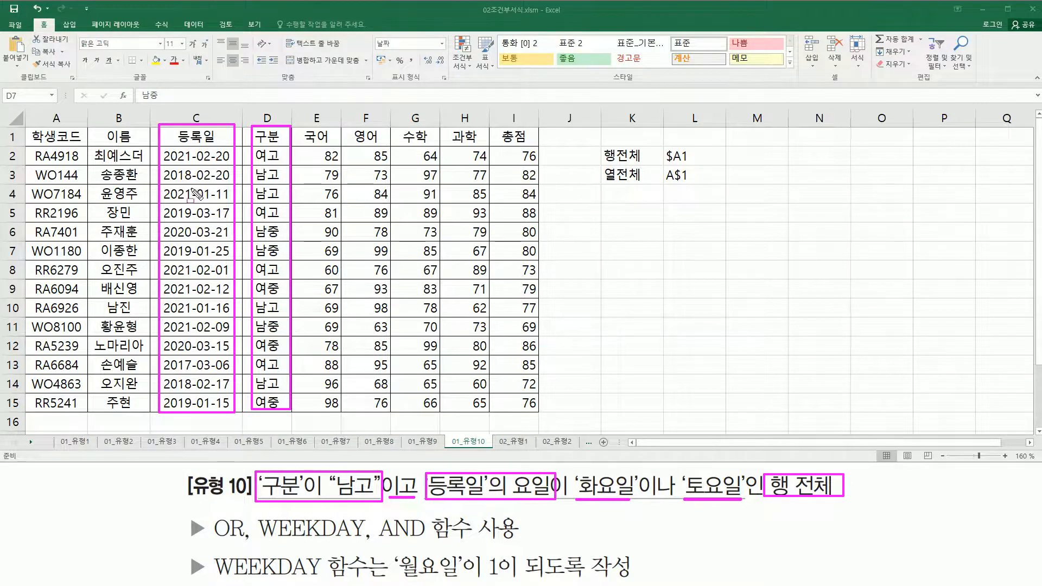
drag(259, 541, 363, 541)
drag(641, 467, 676, 509)
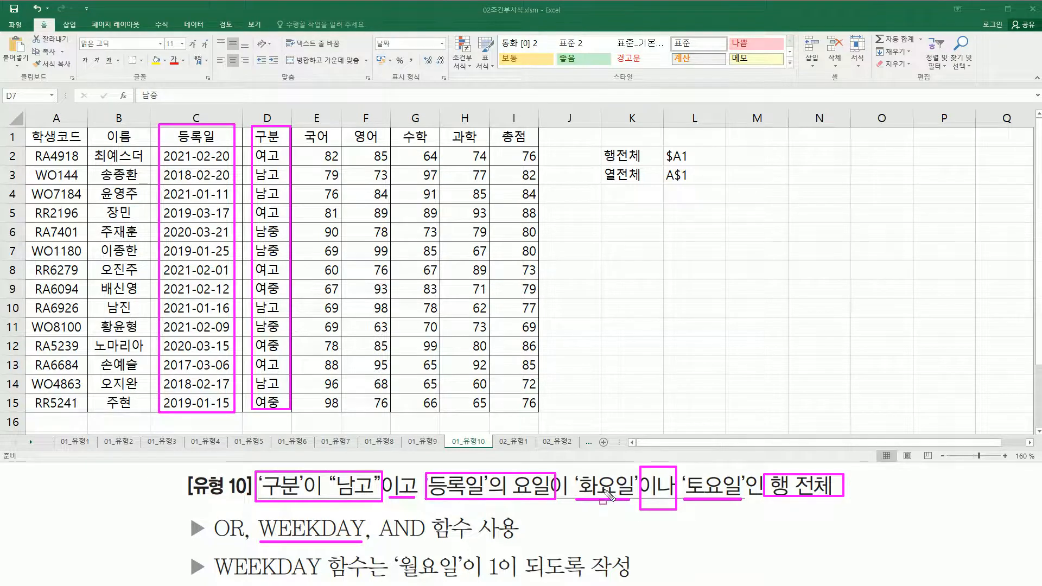
drag(212, 512, 246, 548)
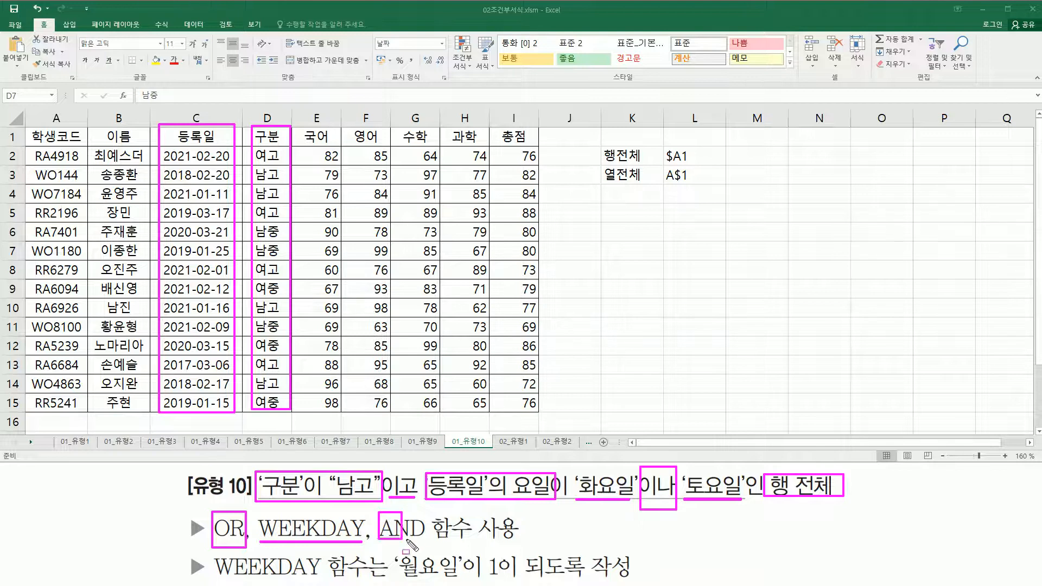
drag(379, 514, 429, 544)
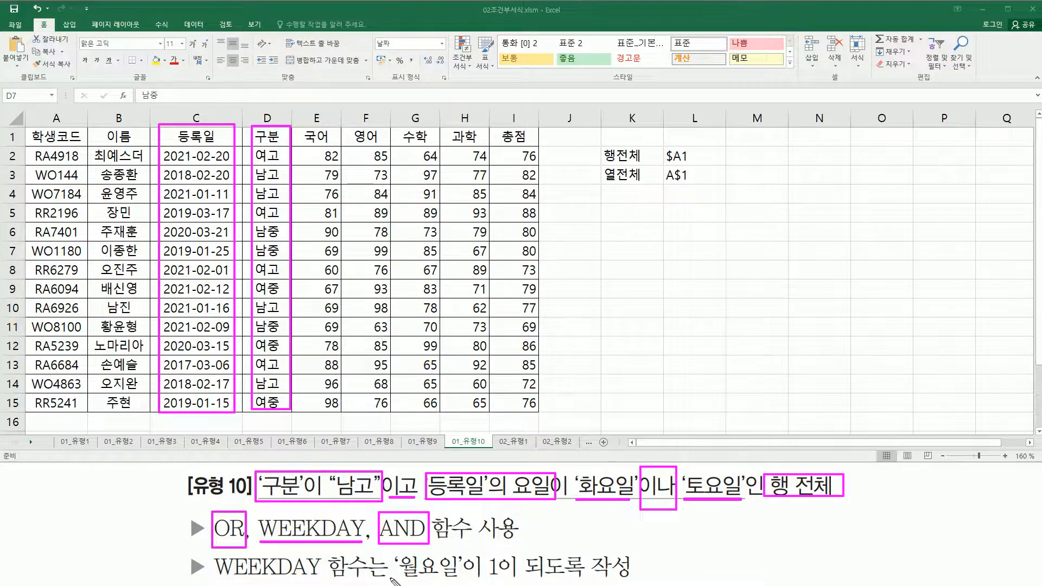
drag(425, 580, 634, 582)
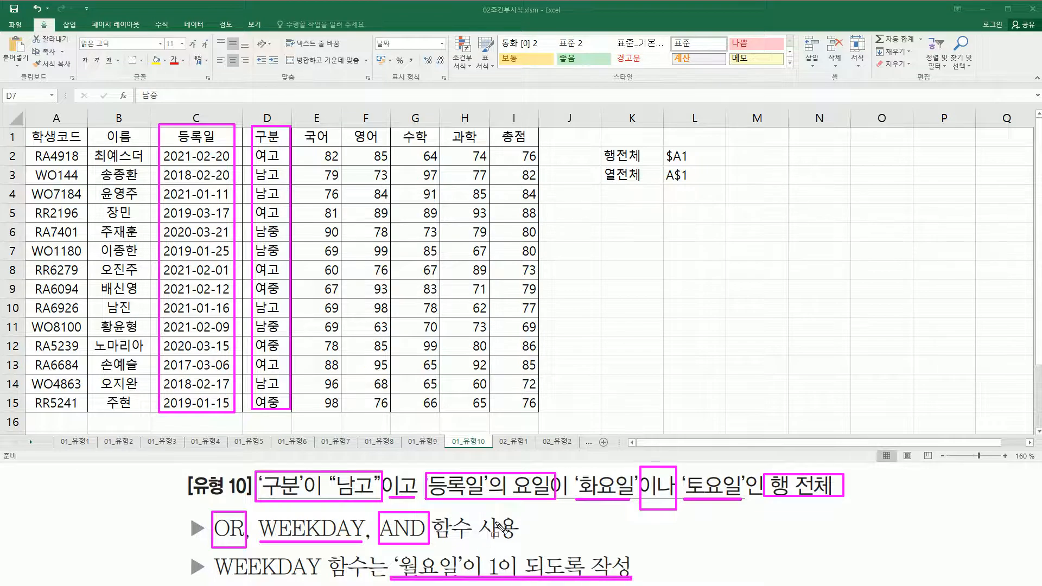
key(Escape)
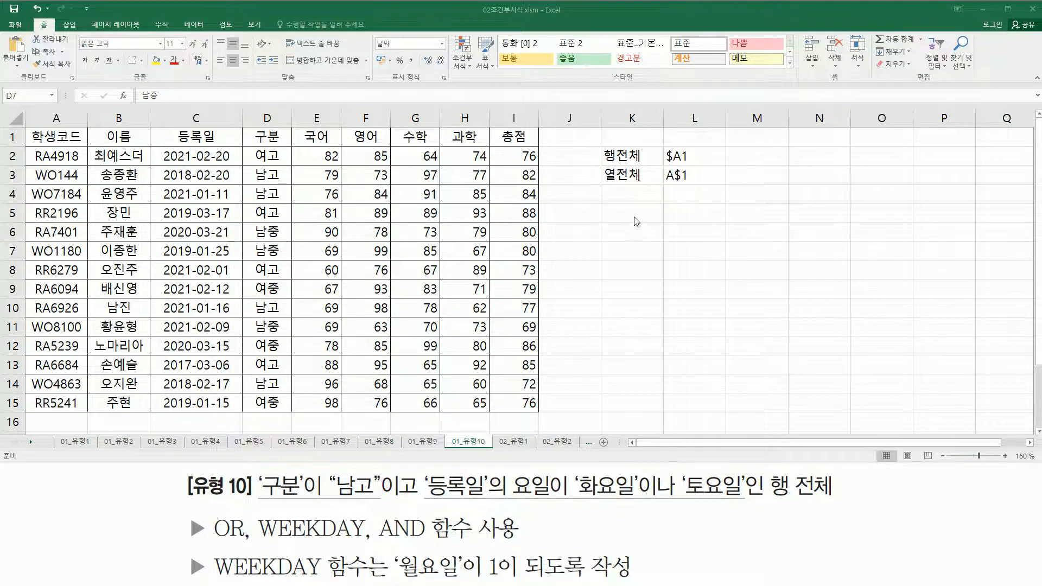
Enter the condition outline "and( 구분, 요일)" as text in cell K6
click(636, 233)
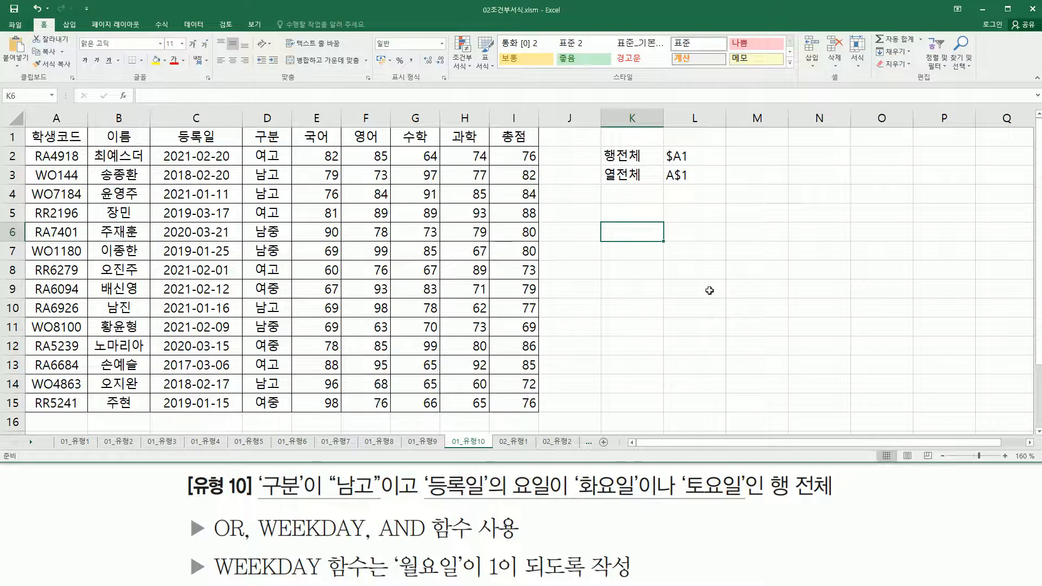
text(and)
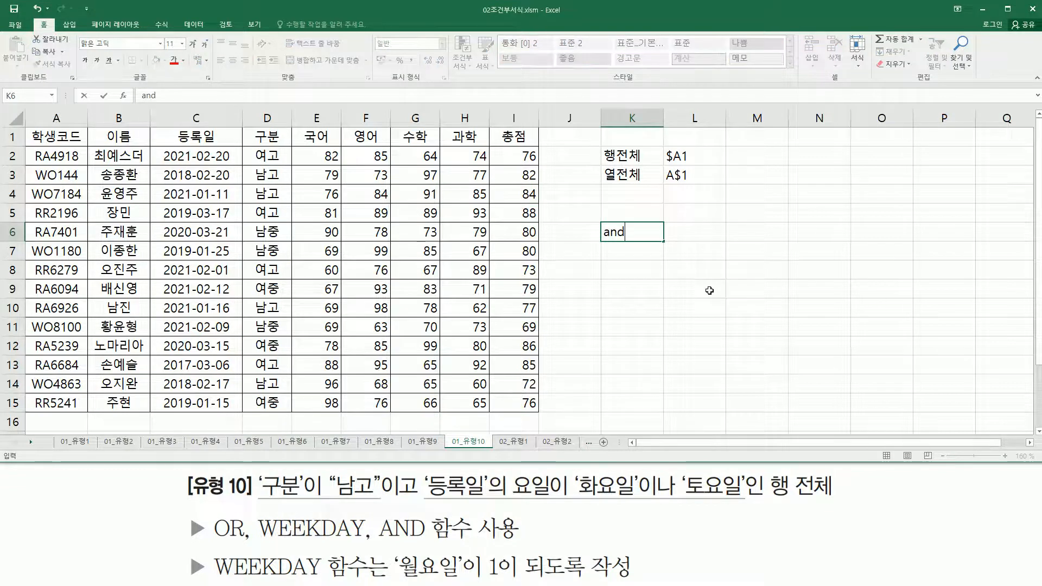
text(( 구부)
text(,)
text( 요이)
text())
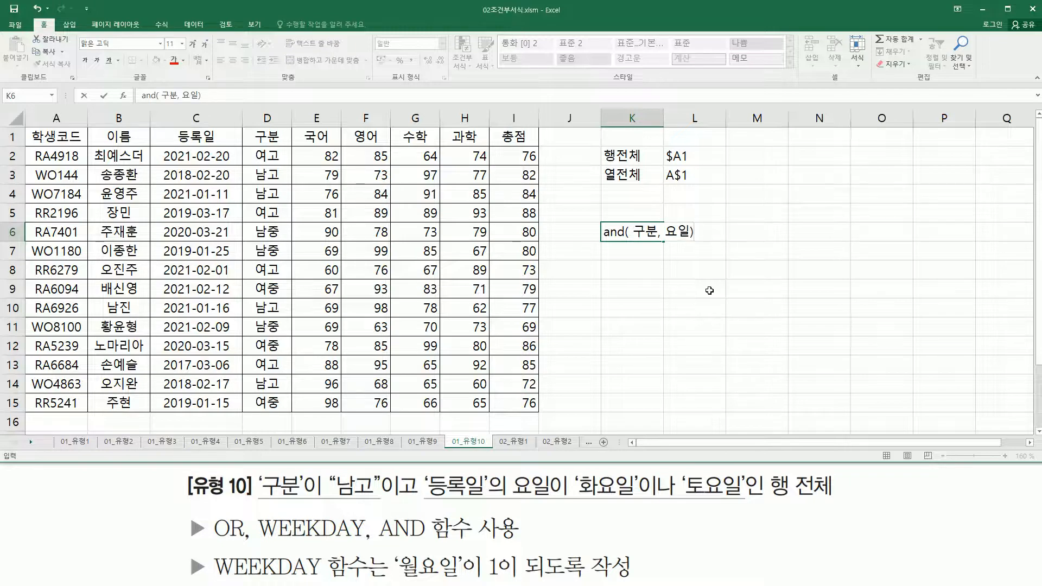
key(Return)
Replace 요일 in the K6 outline with a nested or(화, 토), making it read "and( 구분, or(화, 토) )"
double_click(646, 232)
text(or()
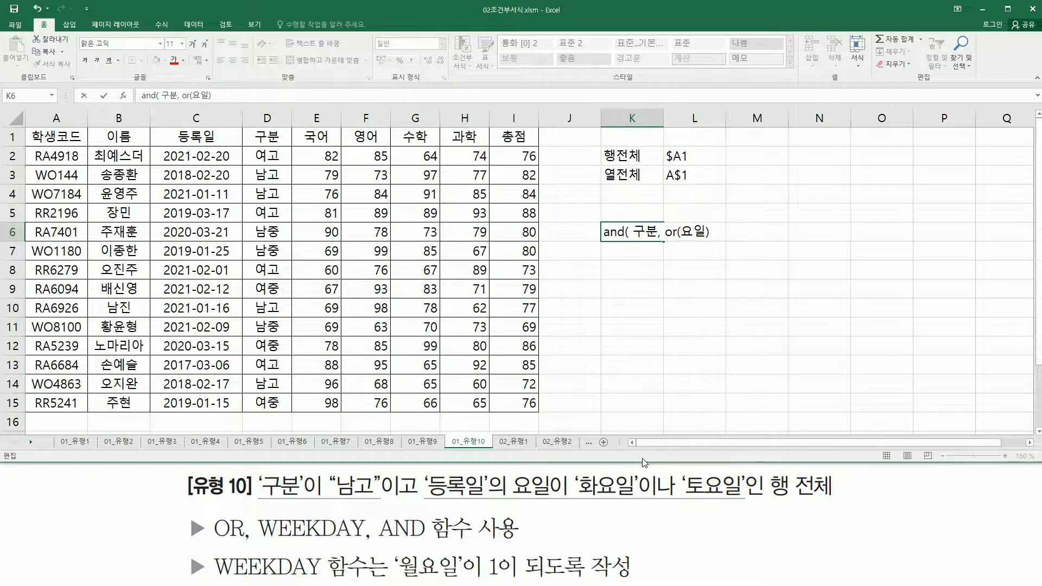
key(Delete)
key(Delete)
text(ㅇ)
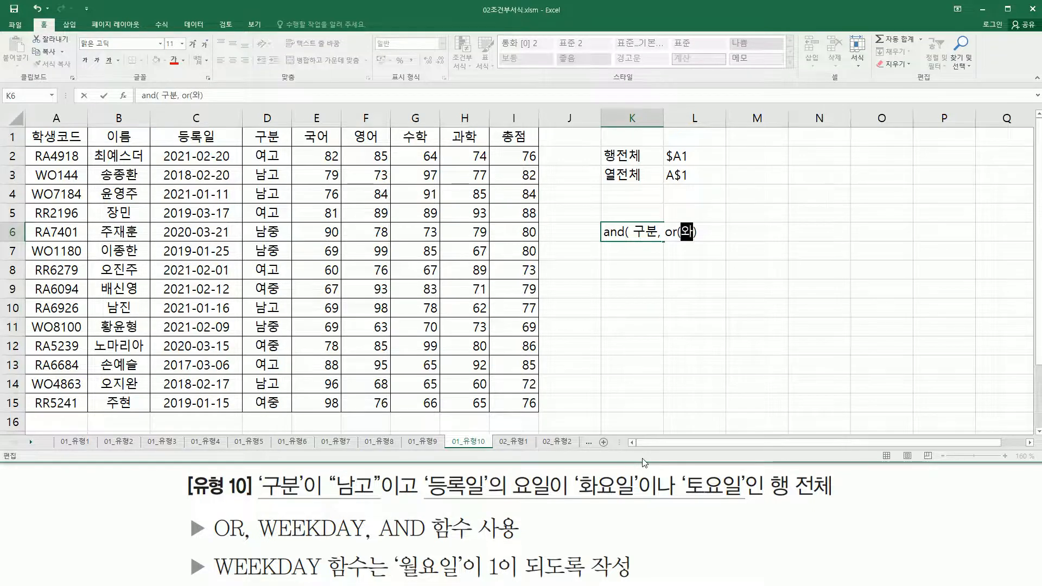
key(BackSpace)
text(화, 토)
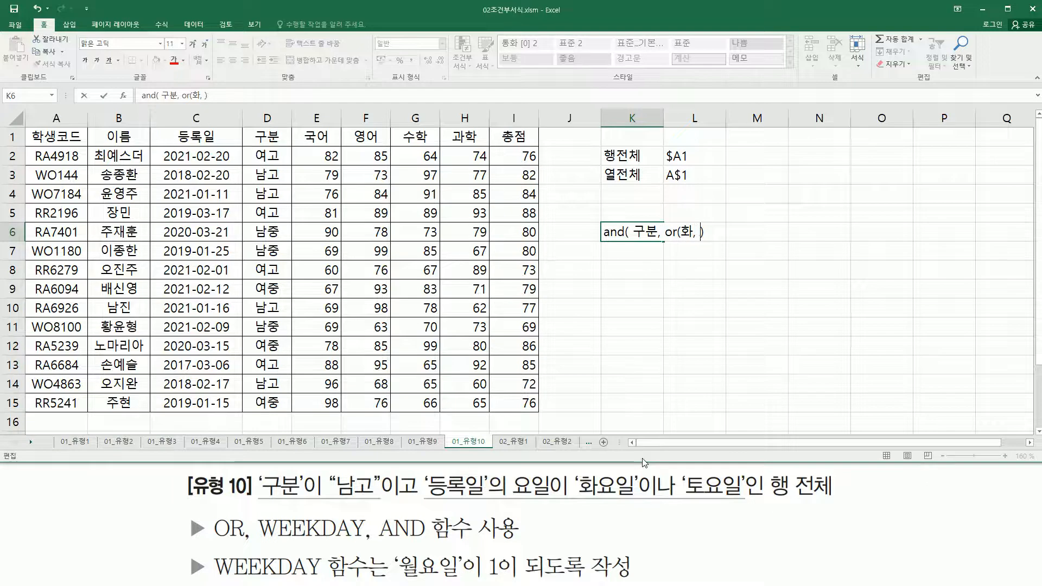
text())
click(666, 233)
click(660, 289)
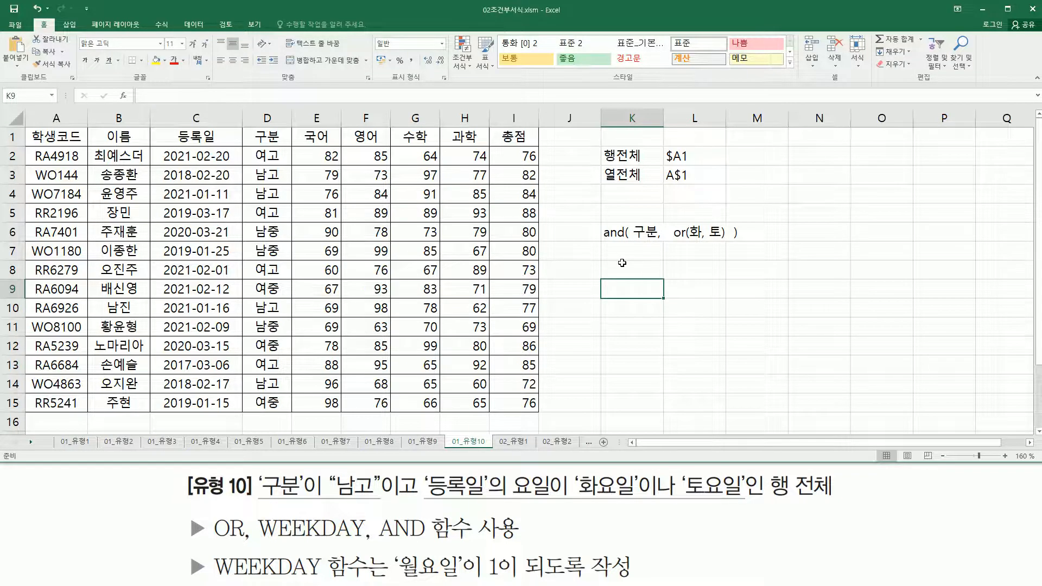
drag(633, 241, 724, 243)
key(Escape)
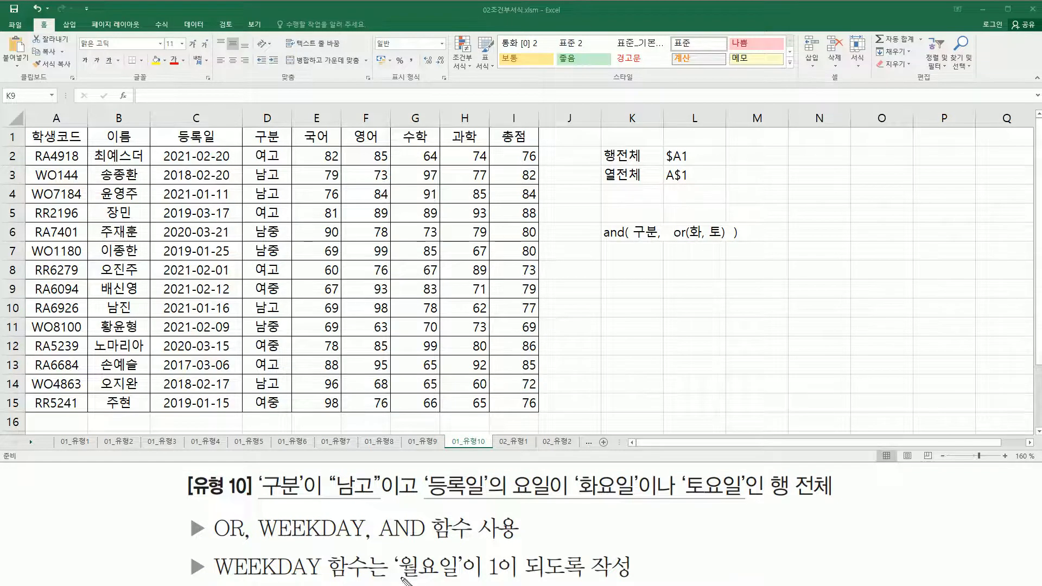
drag(398, 580, 641, 581)
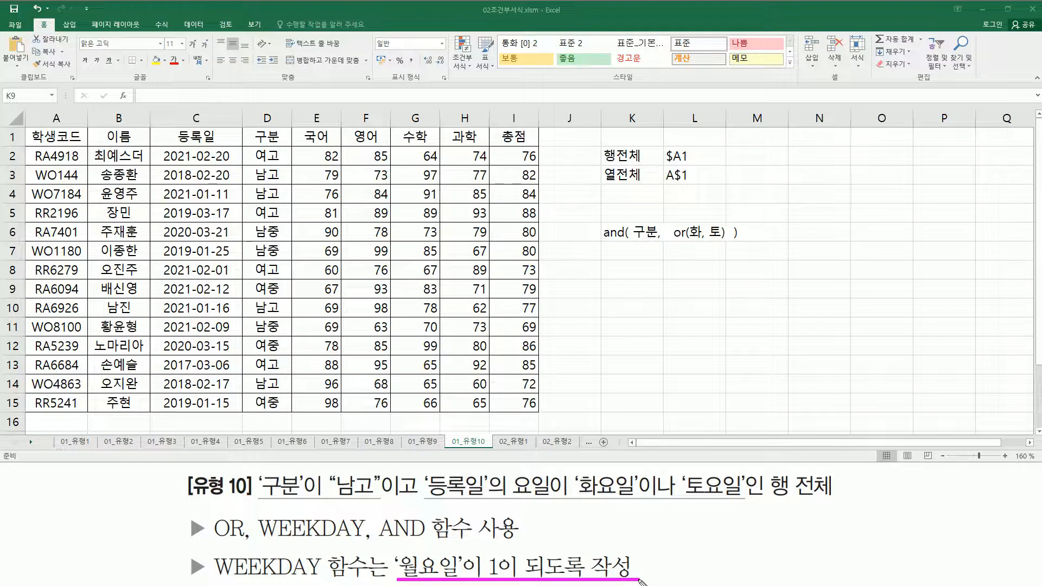
key(Escape)
List the WEEKDAY option numbers 1, 2 and 3 in cells K8 to K10
click(625, 270)
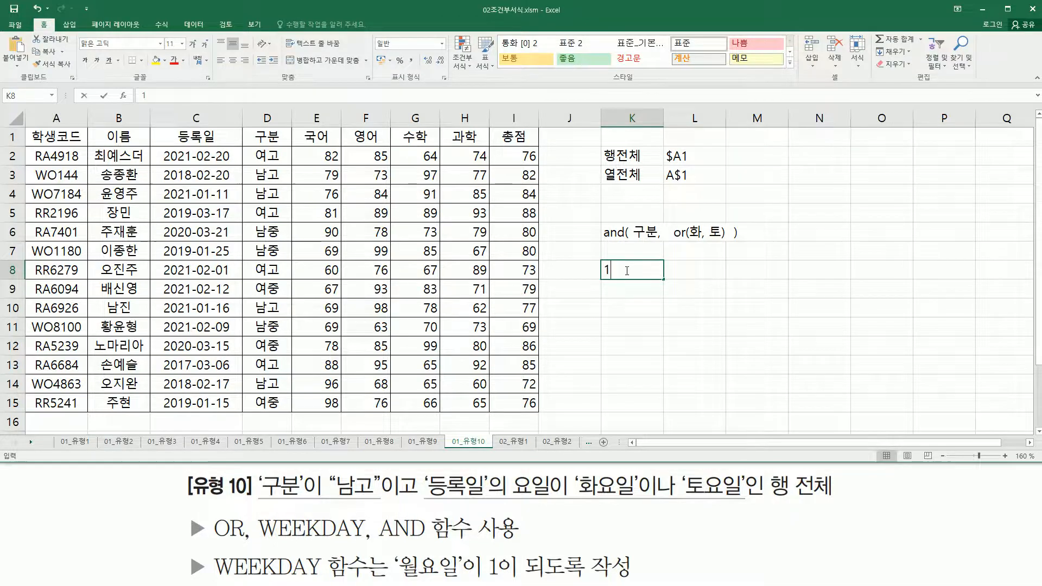
text(1)
key(Return)
text(2)
key(Return)
text(3)
key(Return)
key(Up)
Change the K8 entry to "1(생략)" and centre the contents of K8:K10 horizontally
click(626, 270)
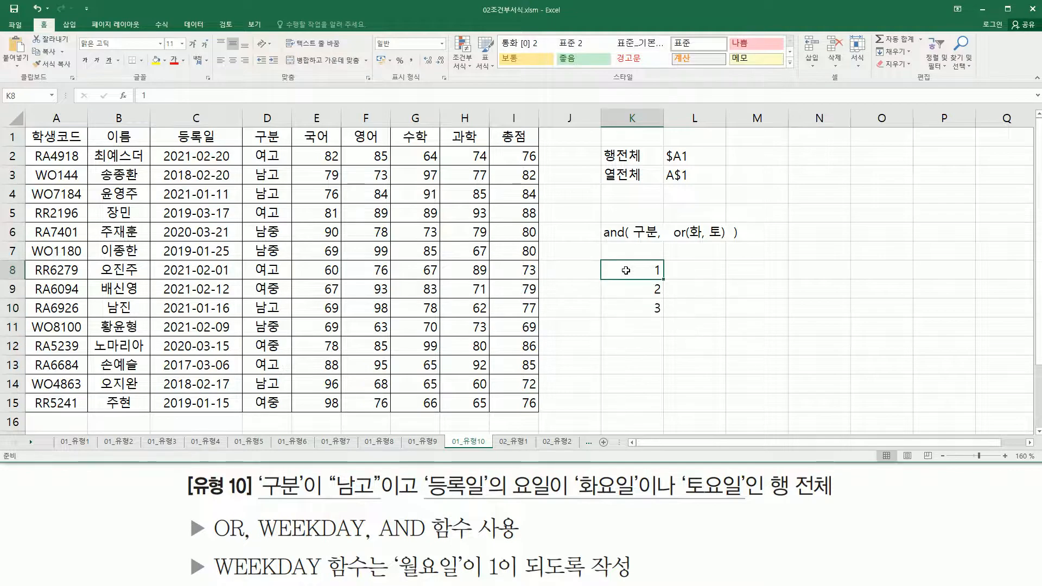
double_click(626, 270)
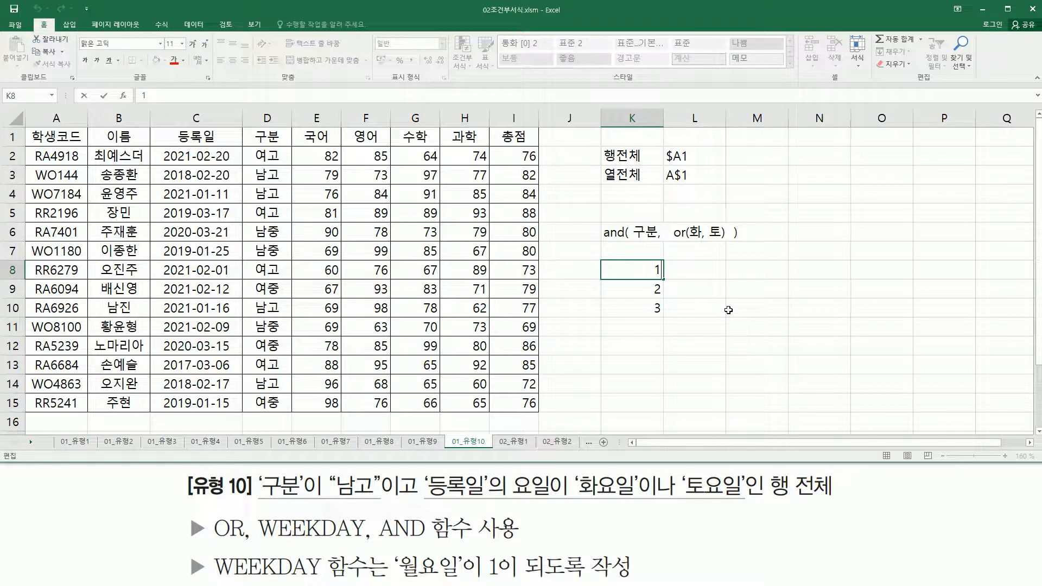
text((tod)
key(BackSpace)
key(BackSpace)
key(BackSpace)
key(Hangul)
text(ㅐ)
key(BackSpace)
text(생략))
key(Return)
drag(646, 271, 650, 313)
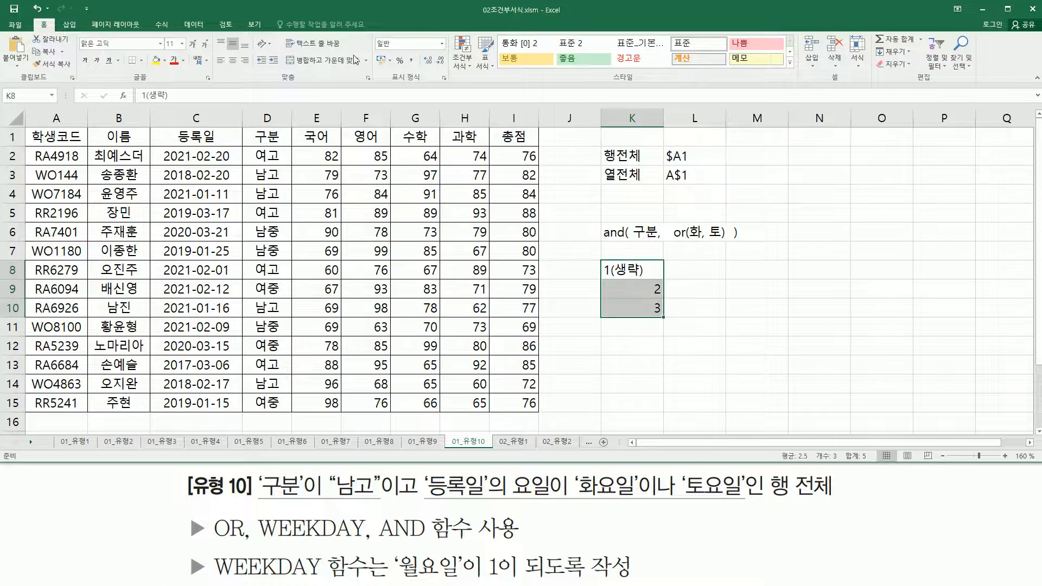
click(230, 63)
Enter "1일~7토" in L8 as the weekday numbering for option 1
click(686, 269)
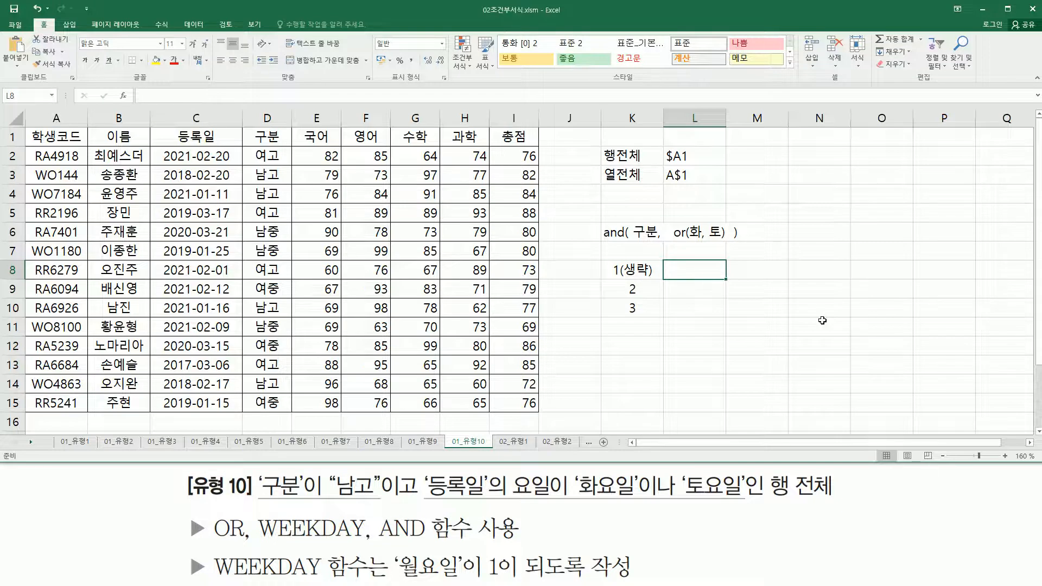
text(1~7)
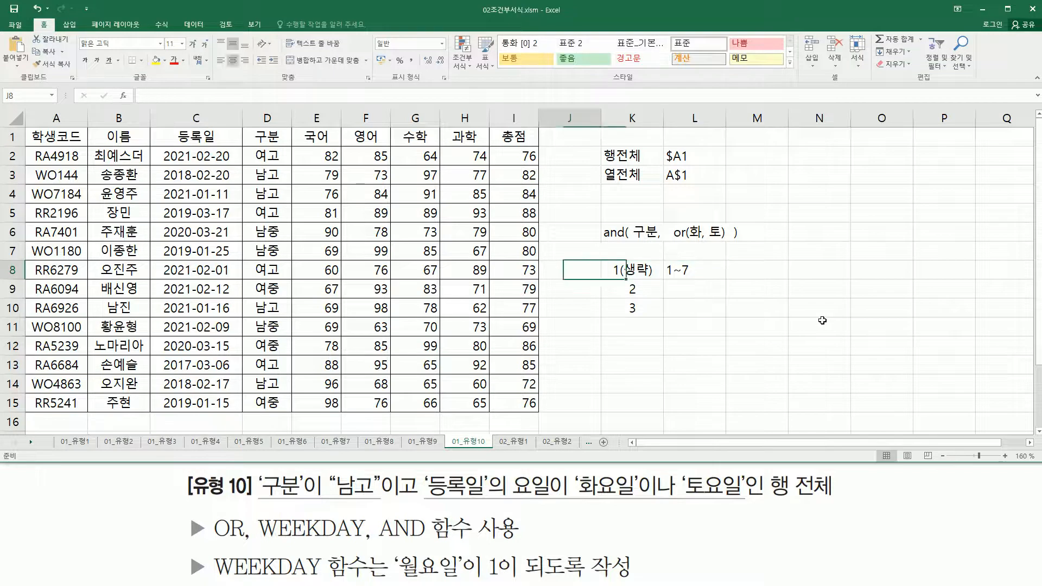
key(F2)
key(Left)
key(Left)
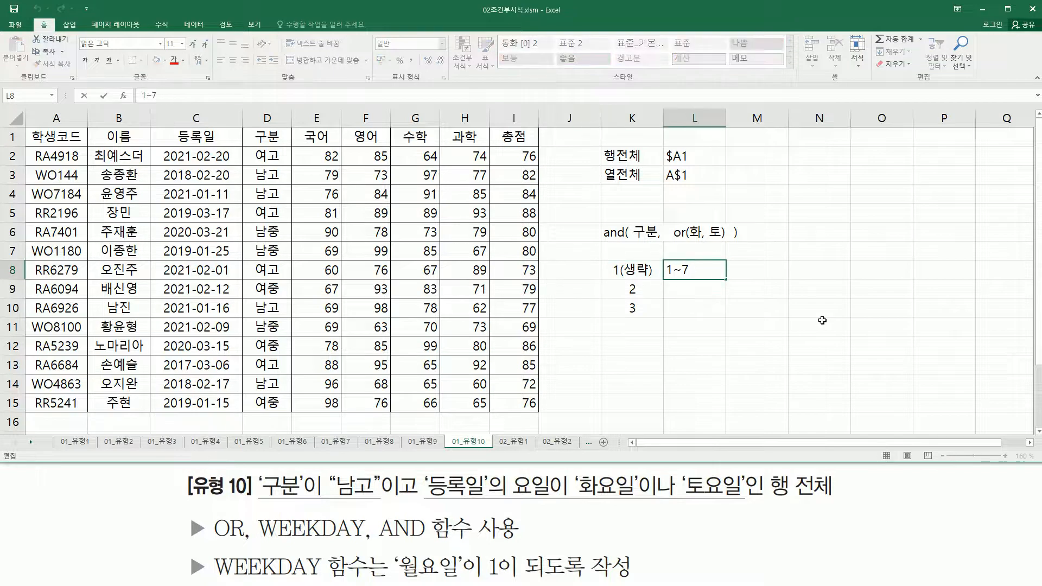
text(이)
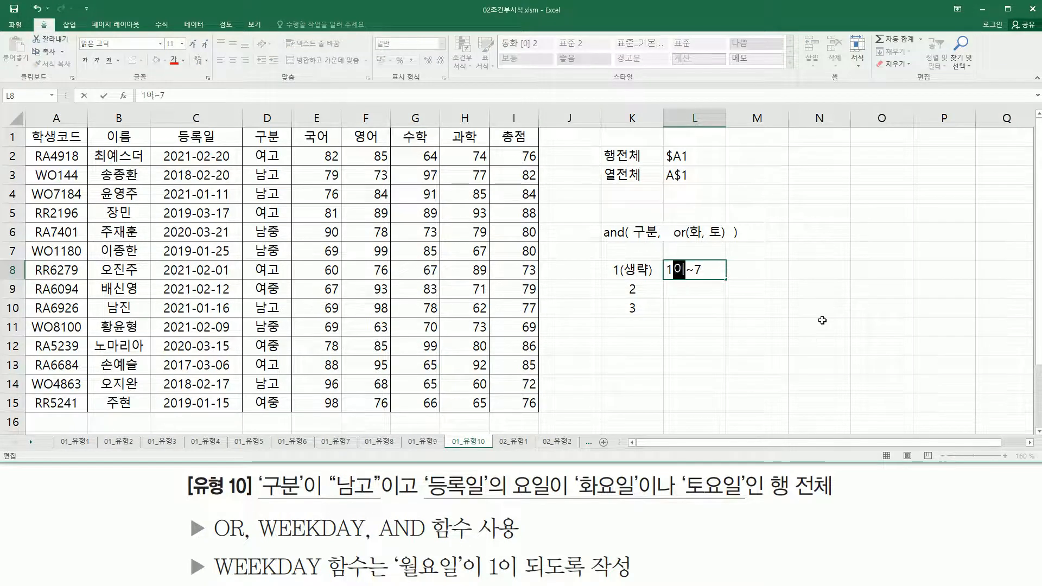
key(Right)
key(Right)
text(토)
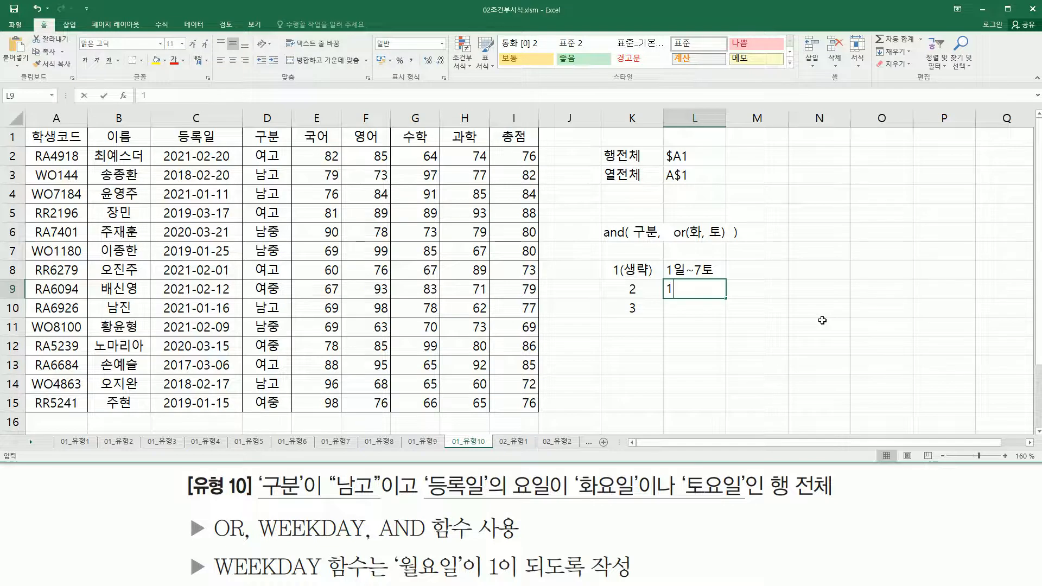
Enter "1월~7일" in L9 as the weekday numbering for option 2
text(1~7)
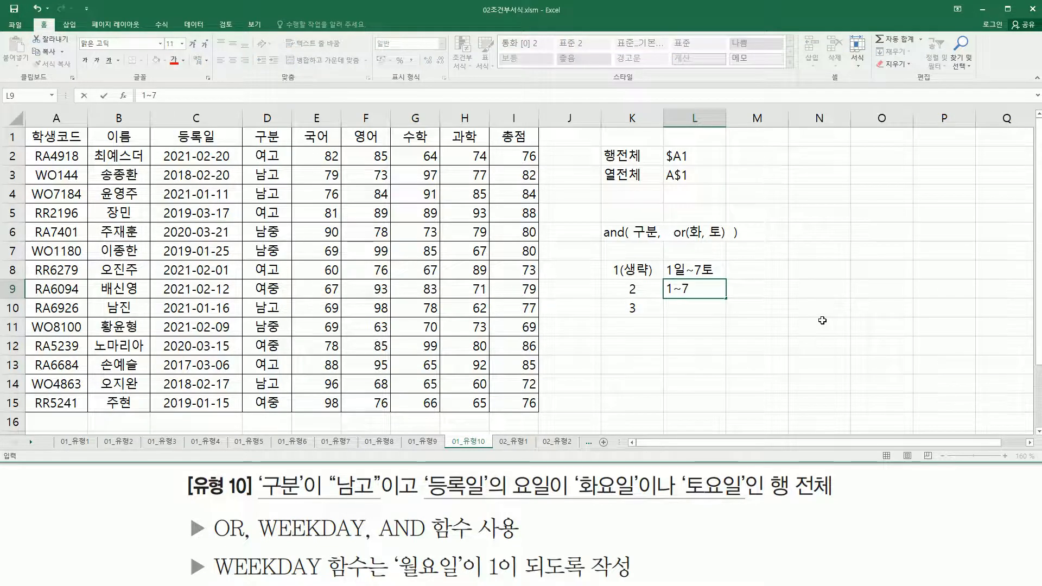
key(Left)
key(Right)
key(F2)
key(Left)
click(674, 290)
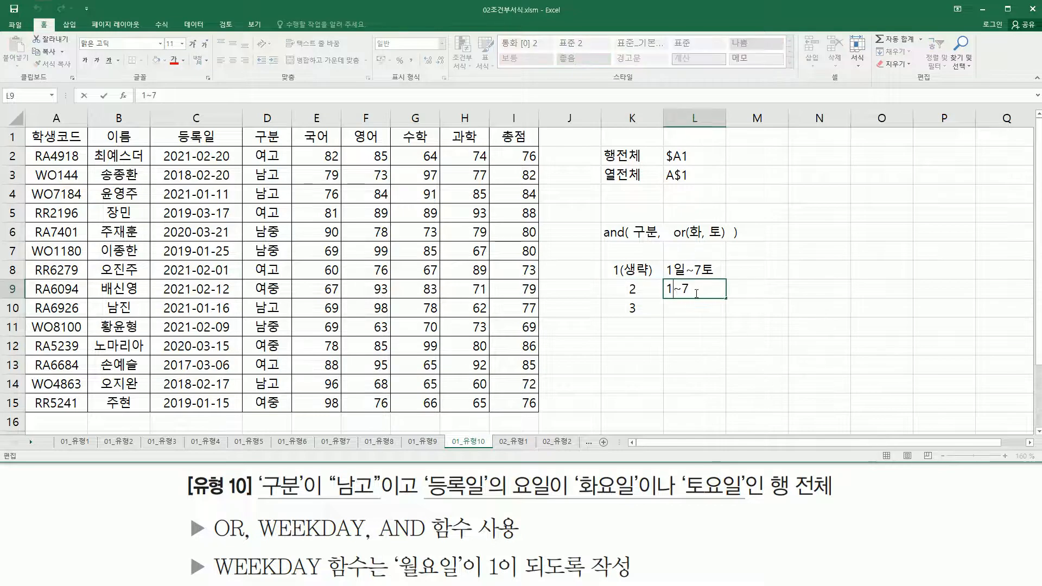
text(월)
key(End)
text(일)
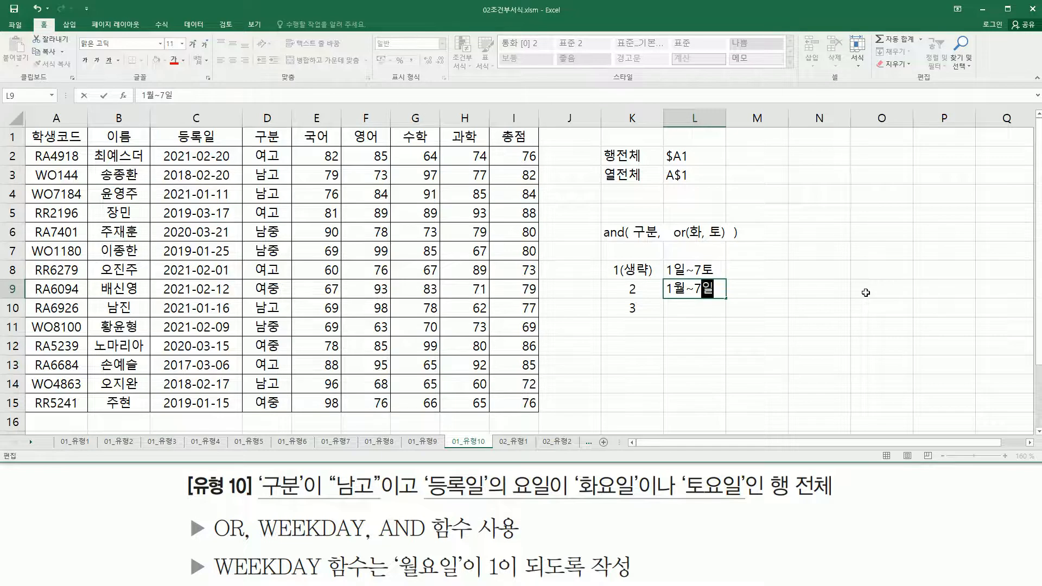
key(Return)
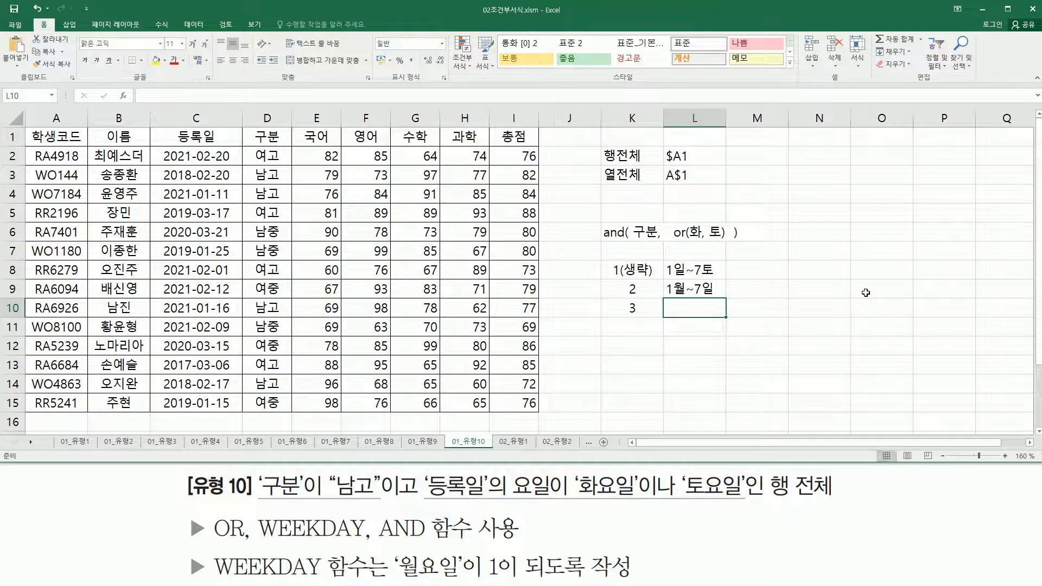
Enter "0월~6일" in L10 as the weekday numbering for option 3
text(월)
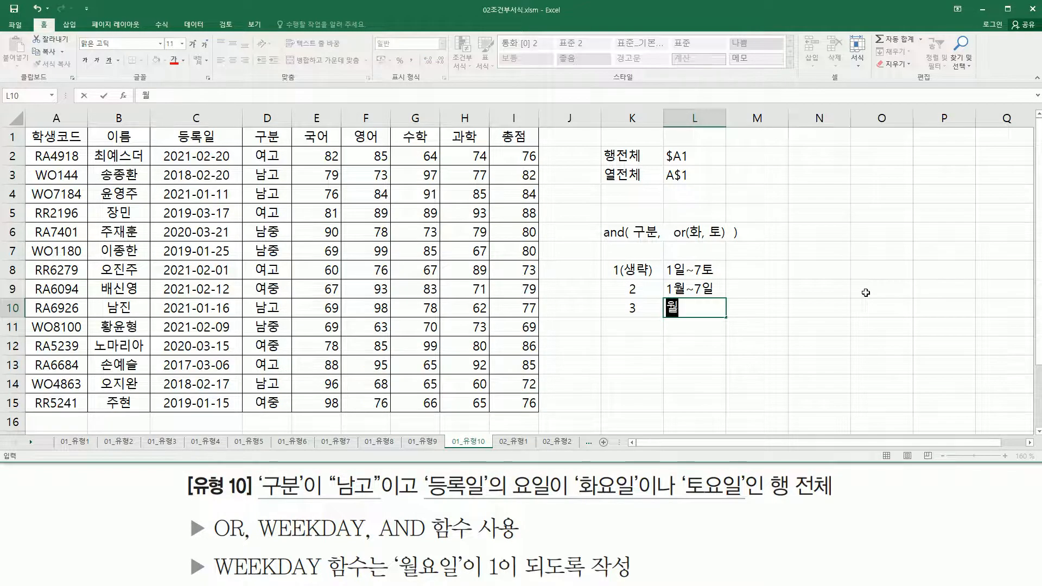
text(~일)
text(0)
key(Right)
text(6)
key(Return)
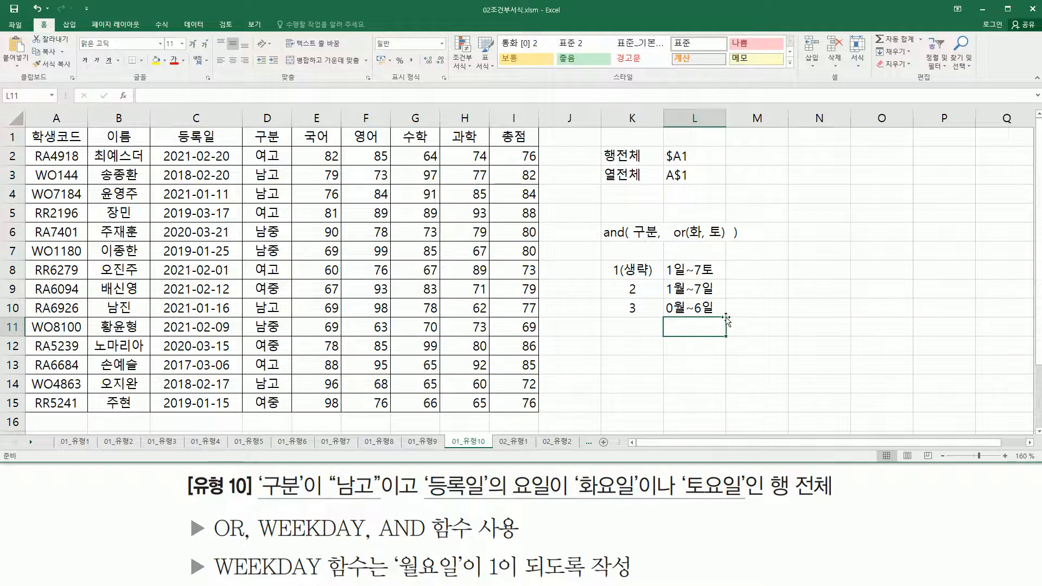
mouse_move(604, 256)
mouse_down()
mouse_move(626, 307)
mouse_move(663, 323)
mouse_up()
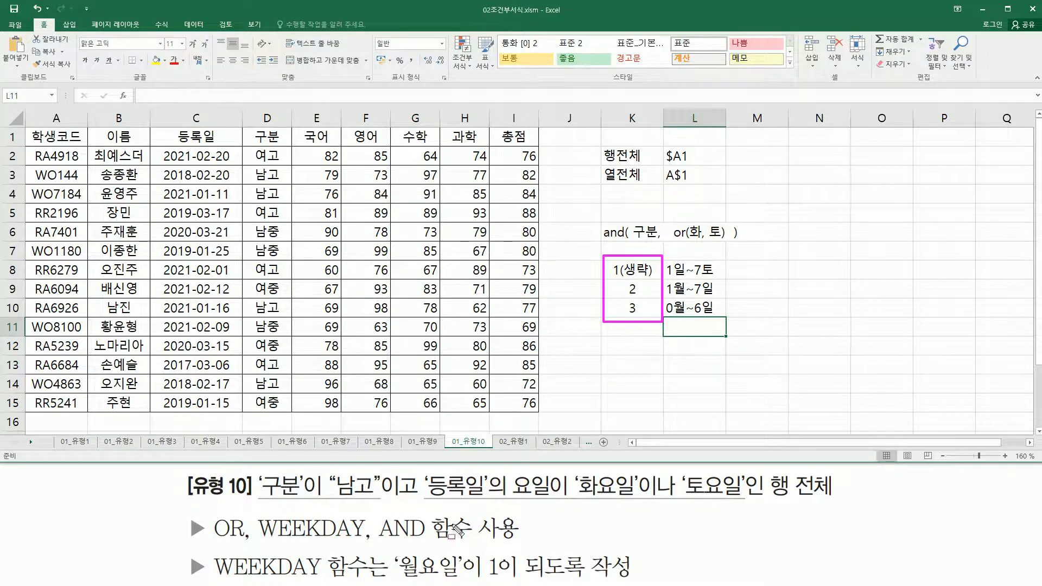
mouse_move(393, 579)
mouse_down()
mouse_move(523, 580)
mouse_move(523, 549)
mouse_up()
mouse_move(634, 279)
mouse_down()
mouse_move(621, 286)
mouse_move(628, 293)
mouse_move(724, 298)
mouse_up()
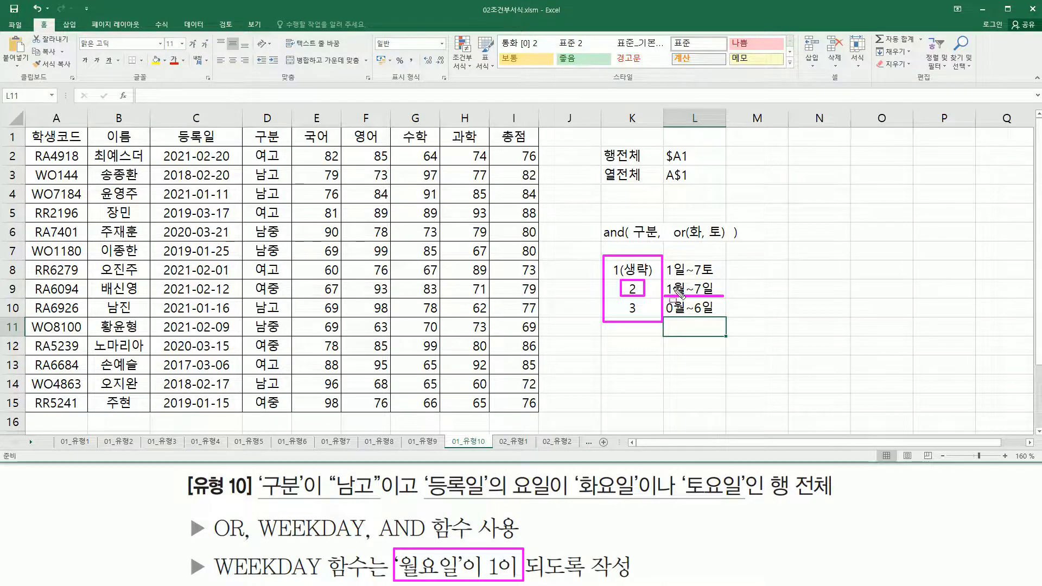
key(Escape)
Enter "1월, 2화, 3수, 4목, 5금, 6토, 7일" in M9 as the full weekday numbering for option 2
click(746, 289)
text(1월, 2)
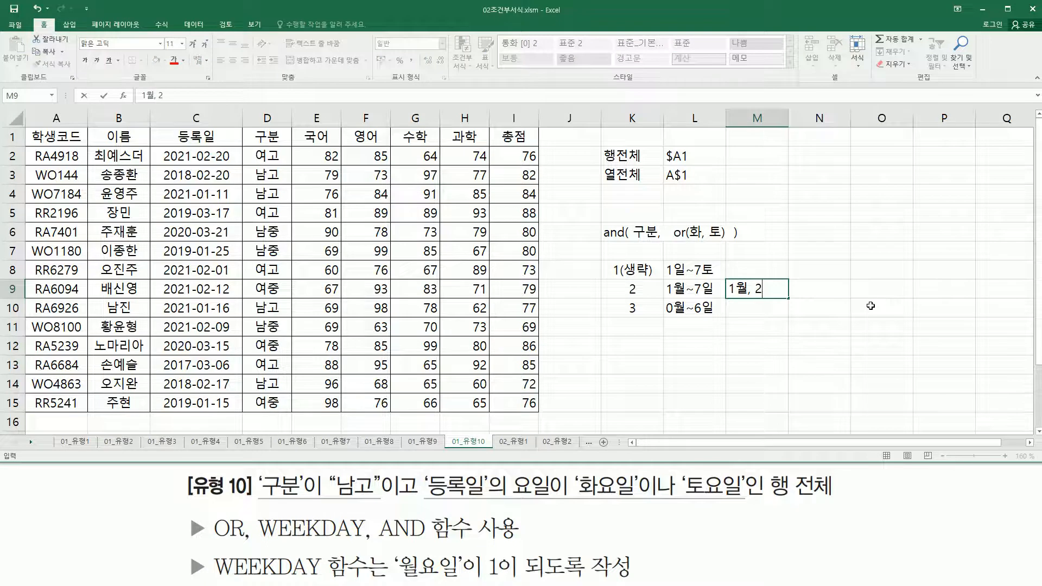
text(화, 3수,)
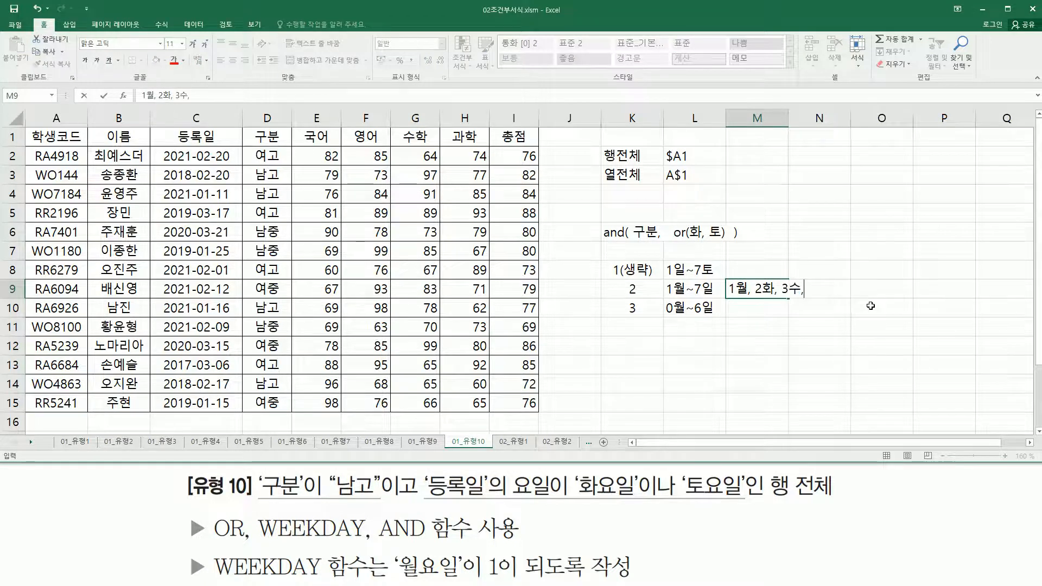
text( 4목, )
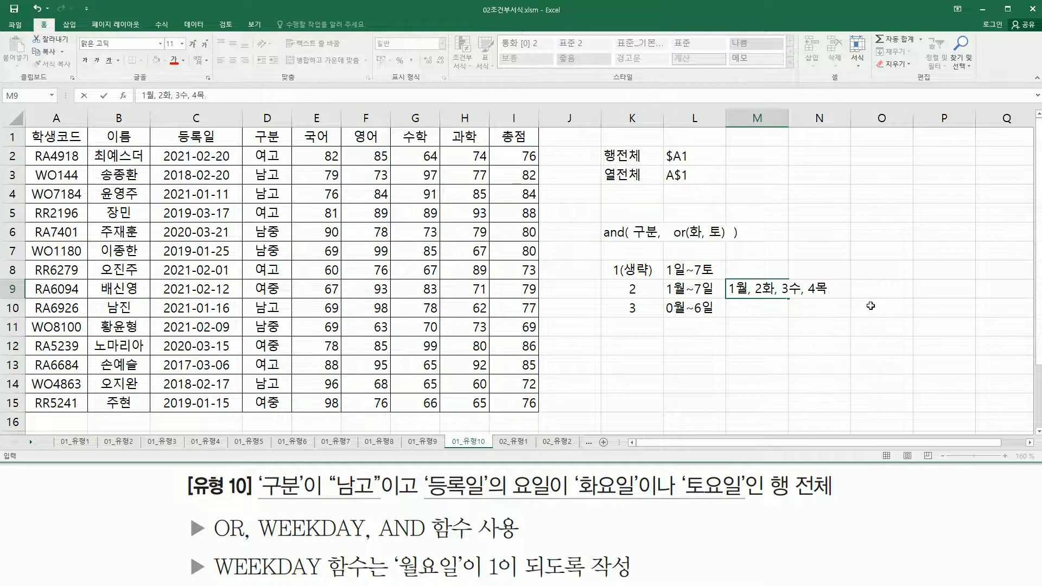
text(5금, 6토, 7일)
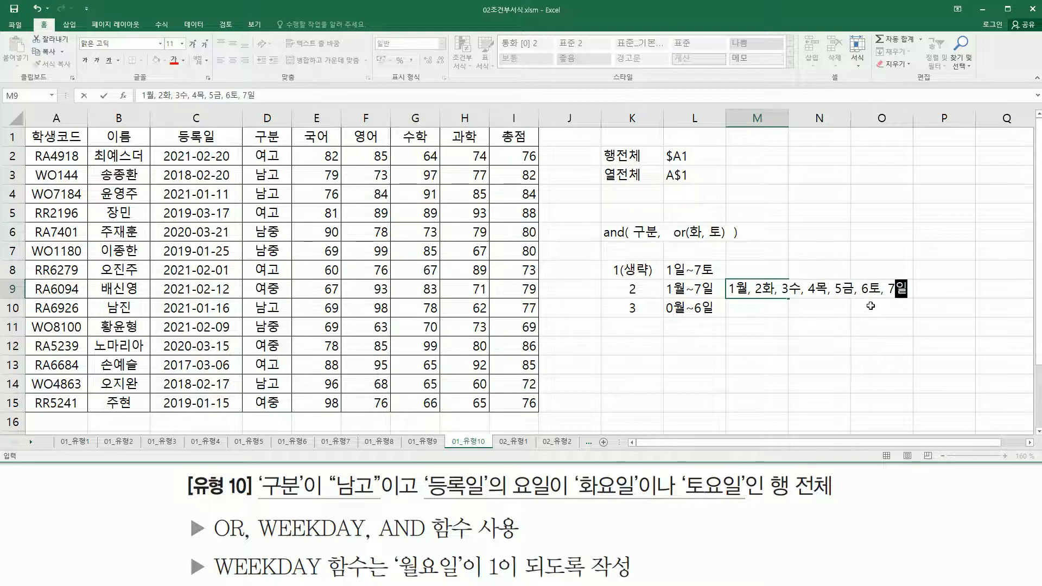
key(Return)
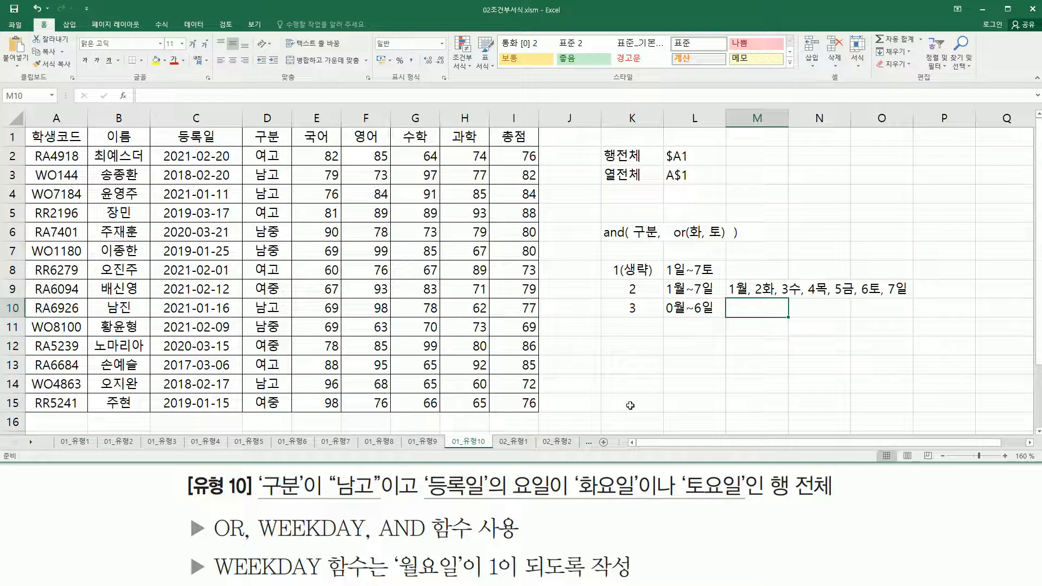
drag(574, 470, 637, 502)
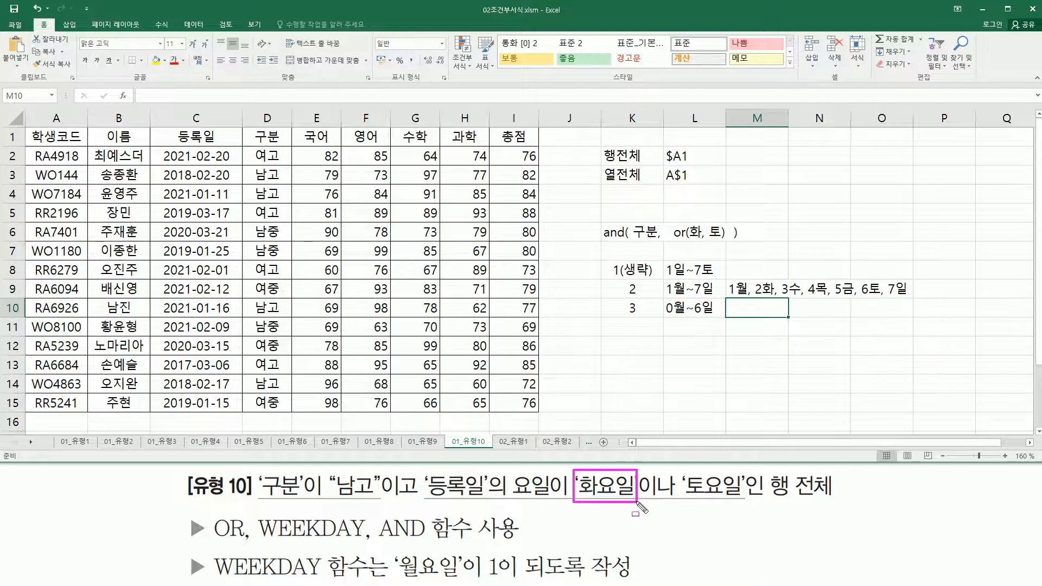
drag(683, 471, 744, 497)
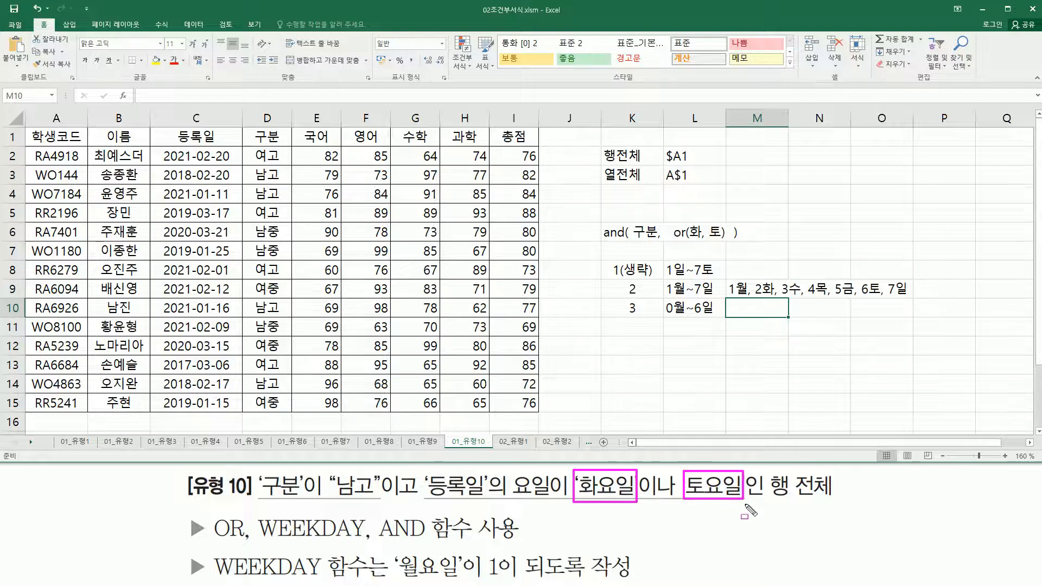
drag(755, 276, 777, 304)
drag(861, 275, 879, 305)
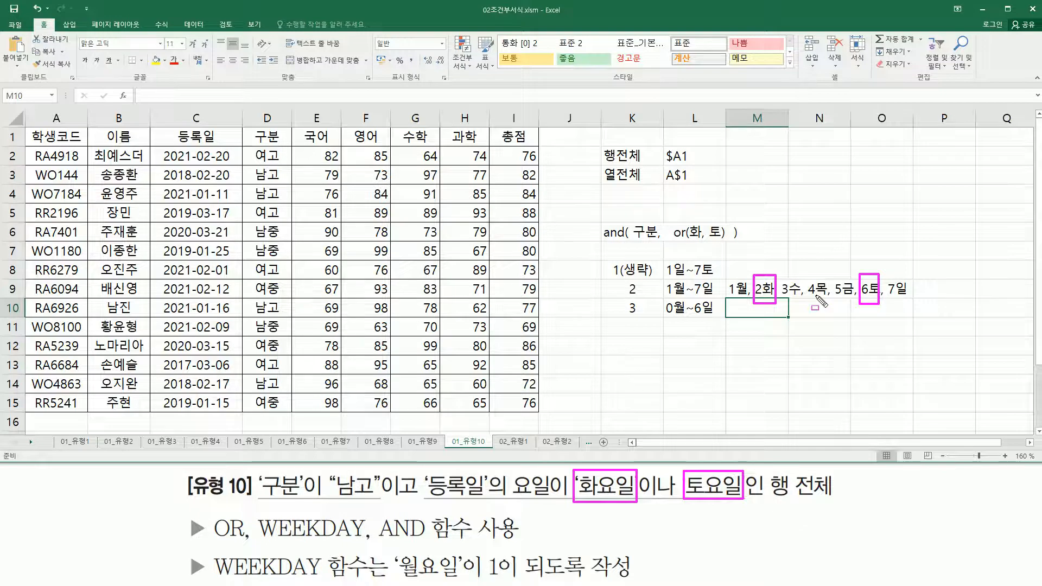
key(Escape)
Create a new formula-based conditional formatting rule for A2:I15, moving its dialog clear of the 등록일 and 구분 columns
click(54, 158)
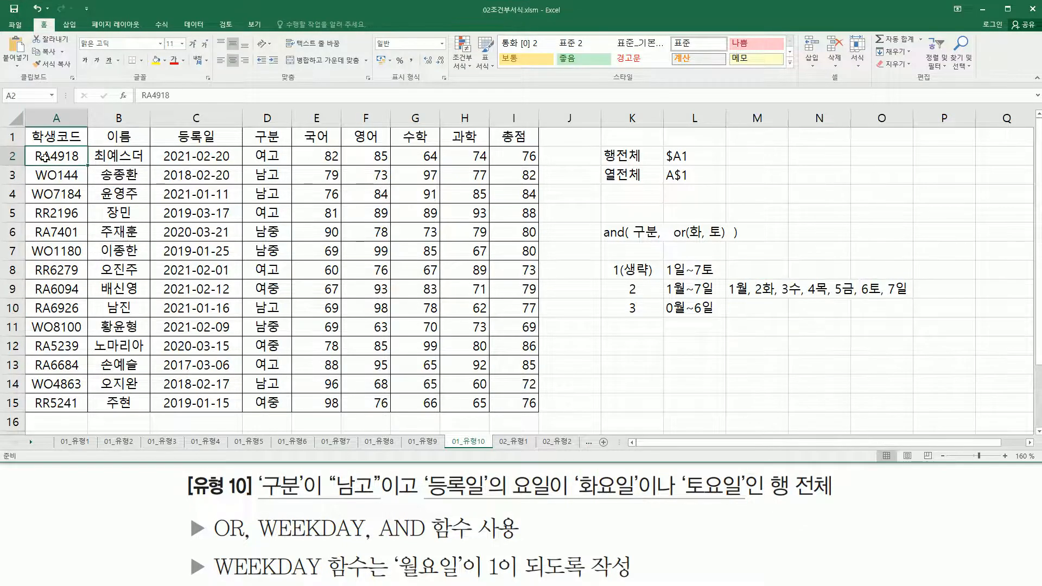
drag(46, 157, 534, 408)
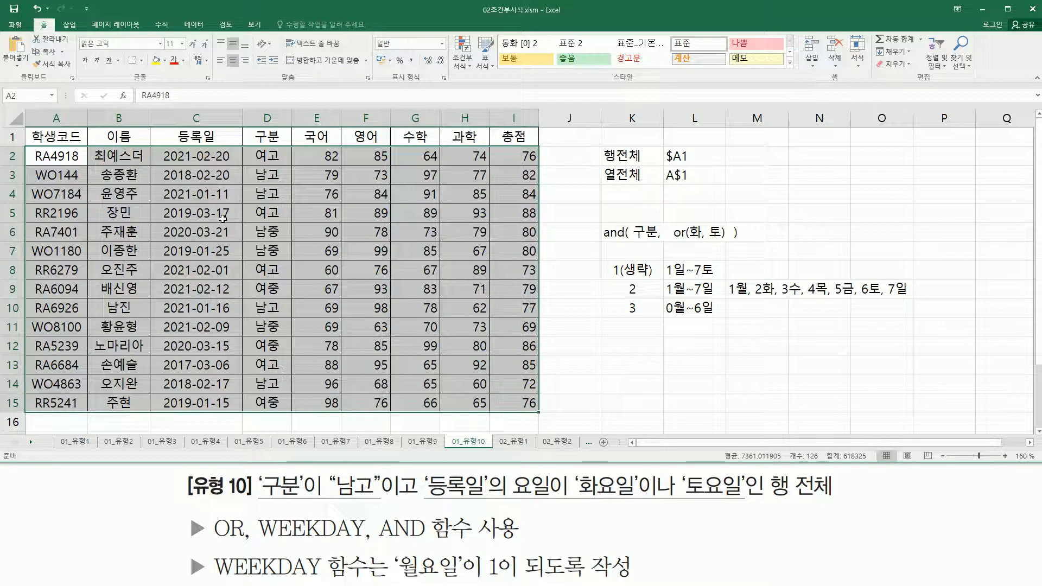
click(464, 64)
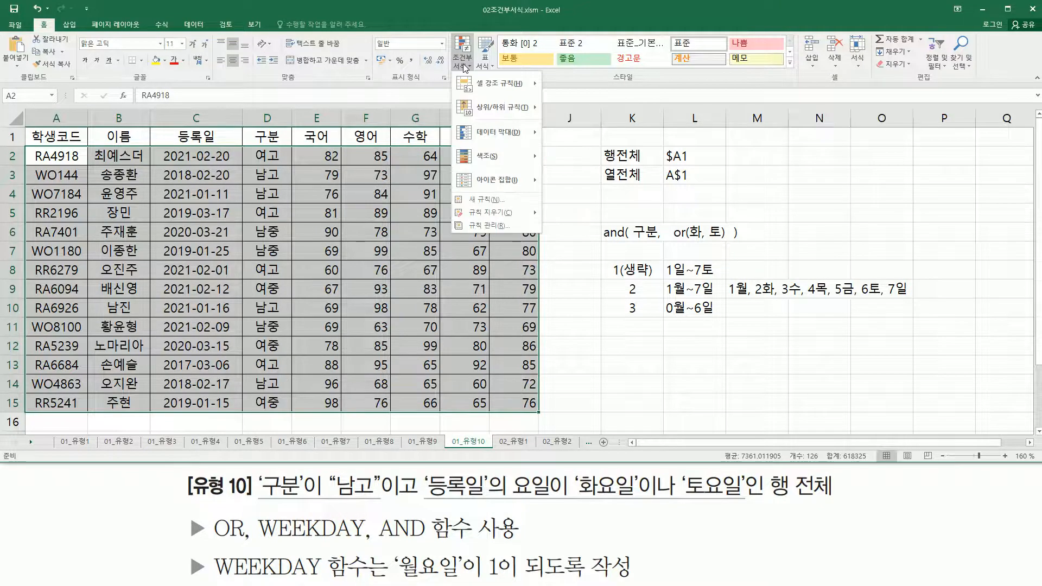
click(481, 199)
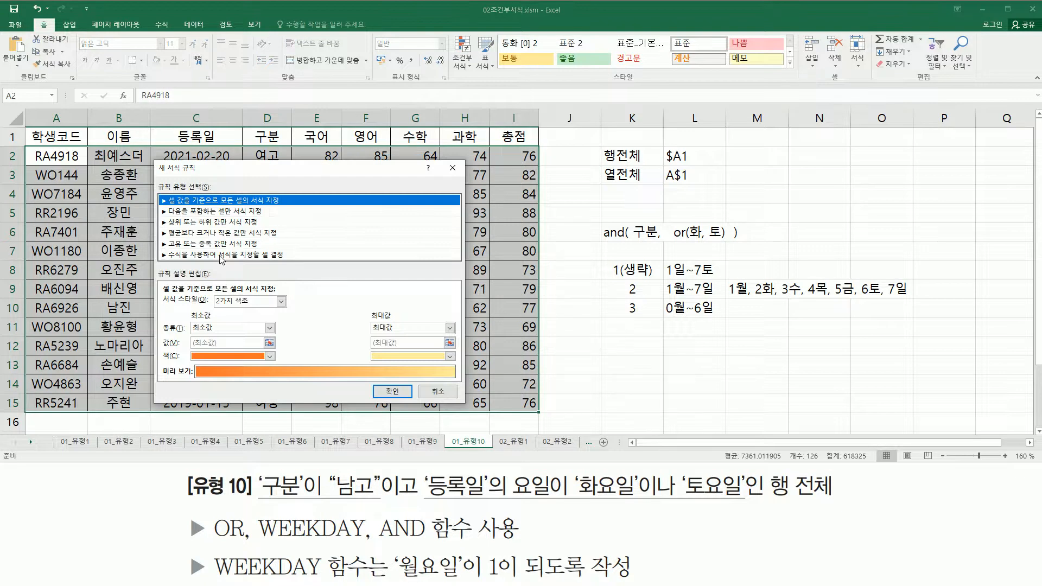
click(180, 256)
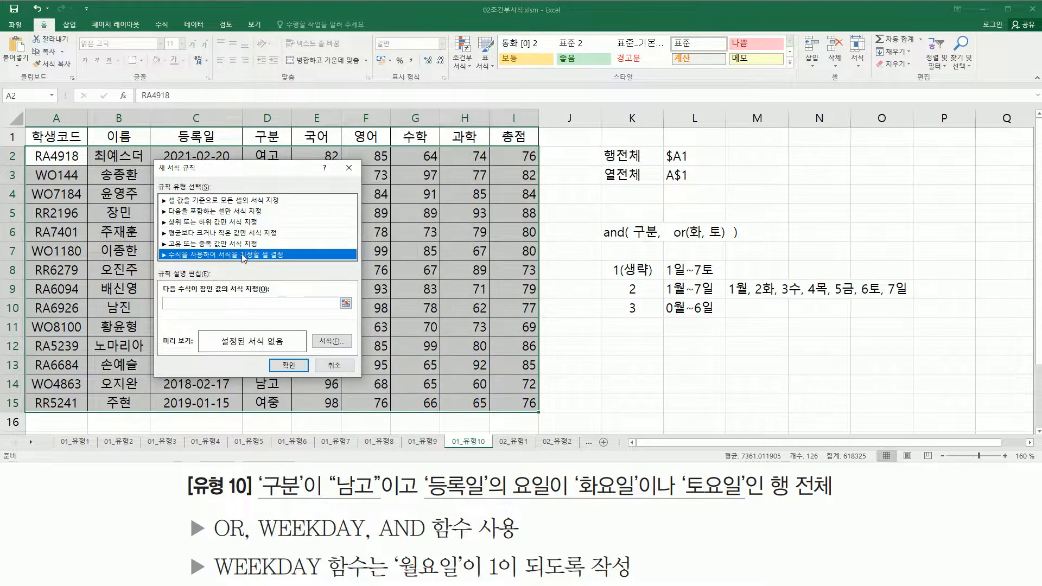
drag(218, 169, 441, 202)
click(397, 335)
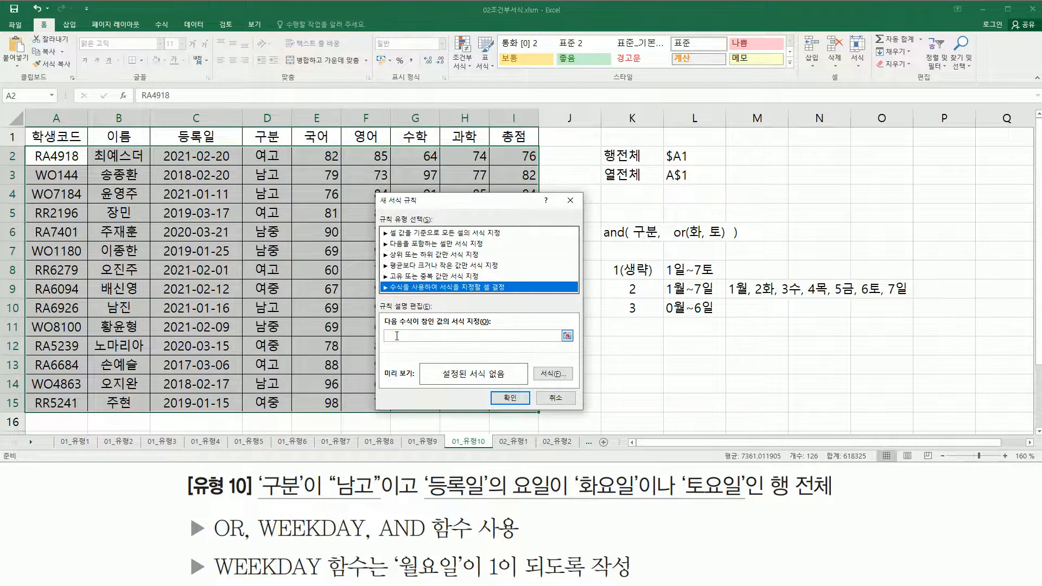
Begin the rule formula with an AND function whose first condition is $D2="남고", locking only the column
click(403, 336)
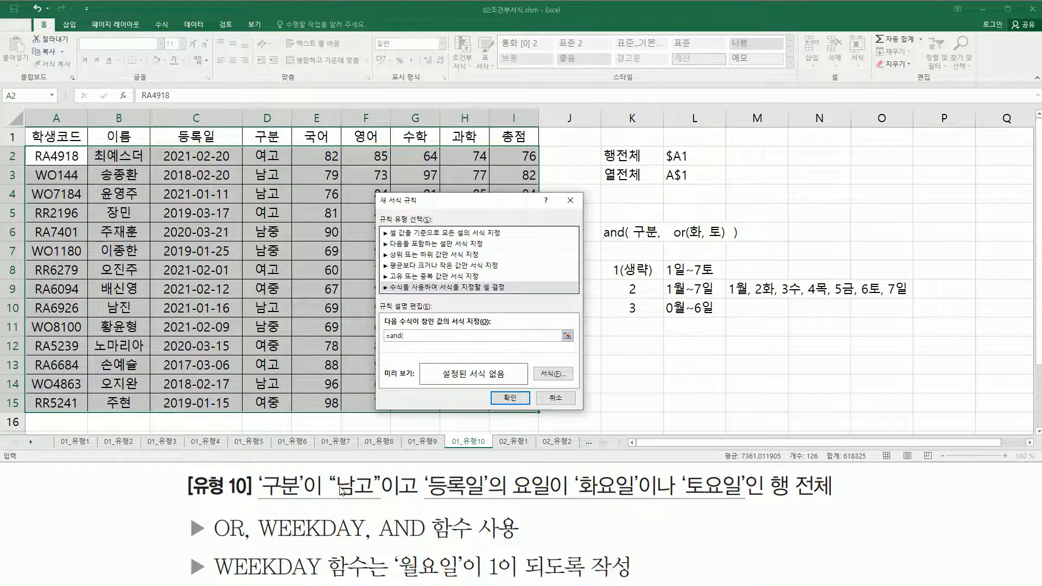
click(271, 155)
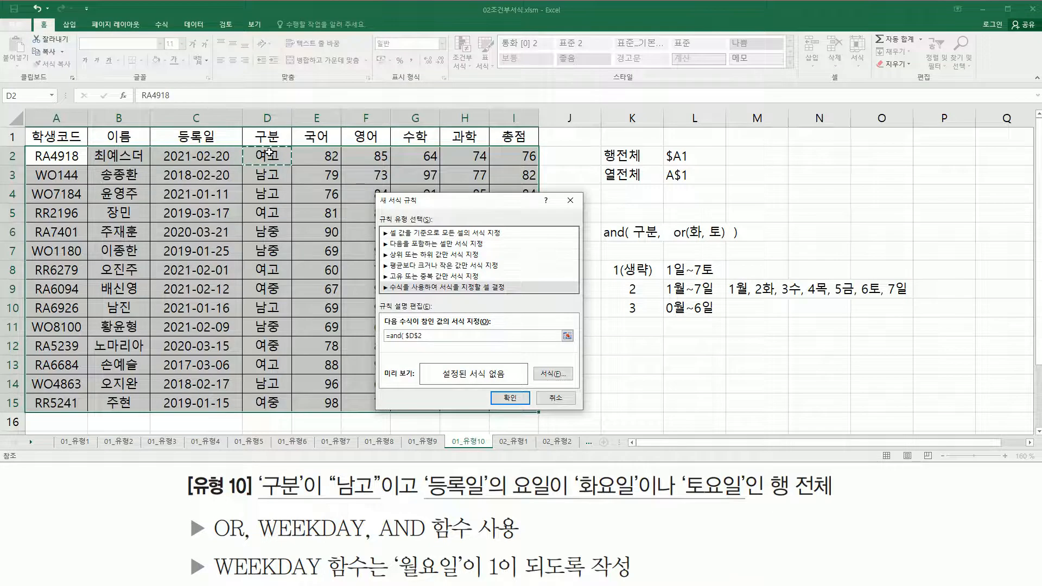
mouse_move(767, 467)
mouse_down()
mouse_move(817, 507)
mouse_move(837, 504)
mouse_up()
key(Escape)
click(429, 337)
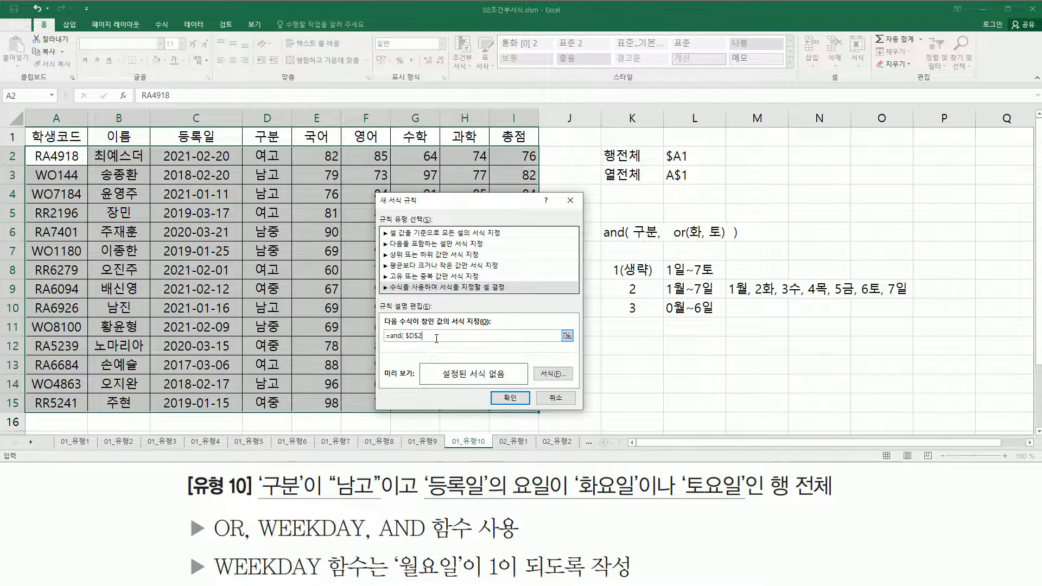
key(F4)
text("s)
text(남ㄱ)
text("남고" ,)
drag(675, 215, 731, 246)
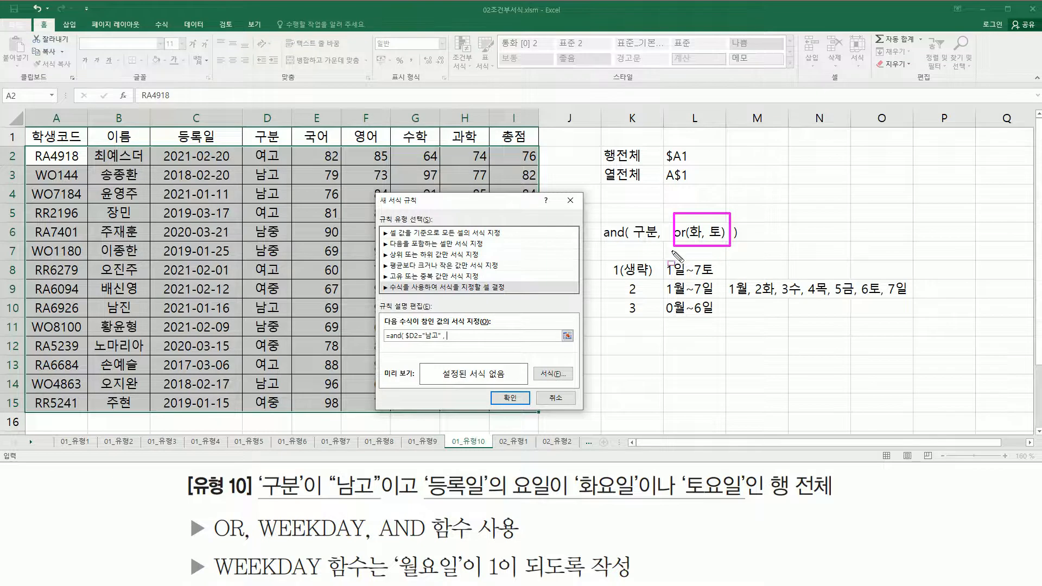
key(Escape)
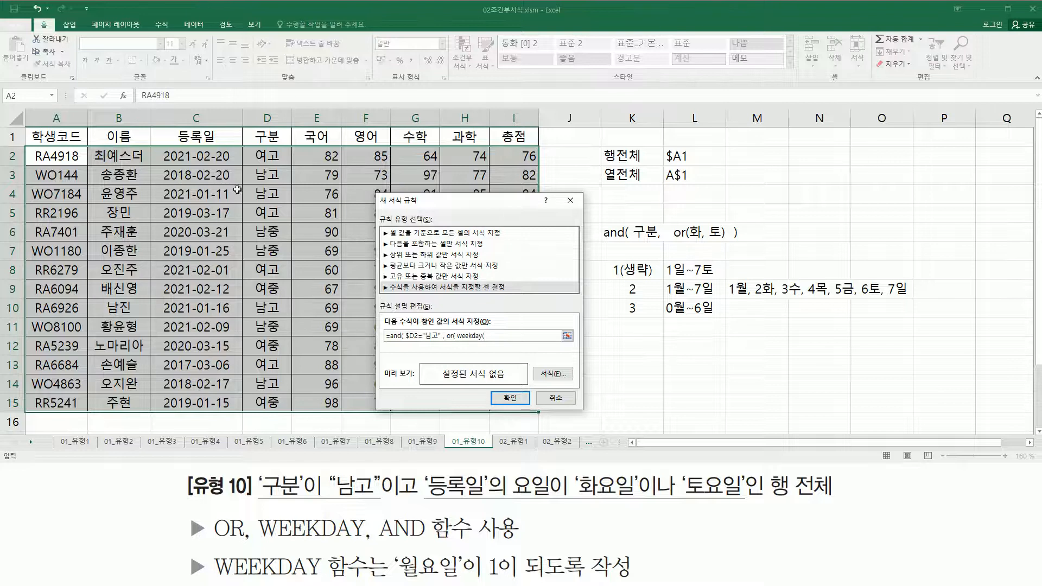
Add an OR function to the rule formula with weekday($C2,2) =2 as its Tuesday condition
click(216, 156)
key(F4)
key(F4)
drag(624, 281, 653, 298)
click(511, 335)
drag(753, 277, 771, 299)
drag(617, 295, 657, 295)
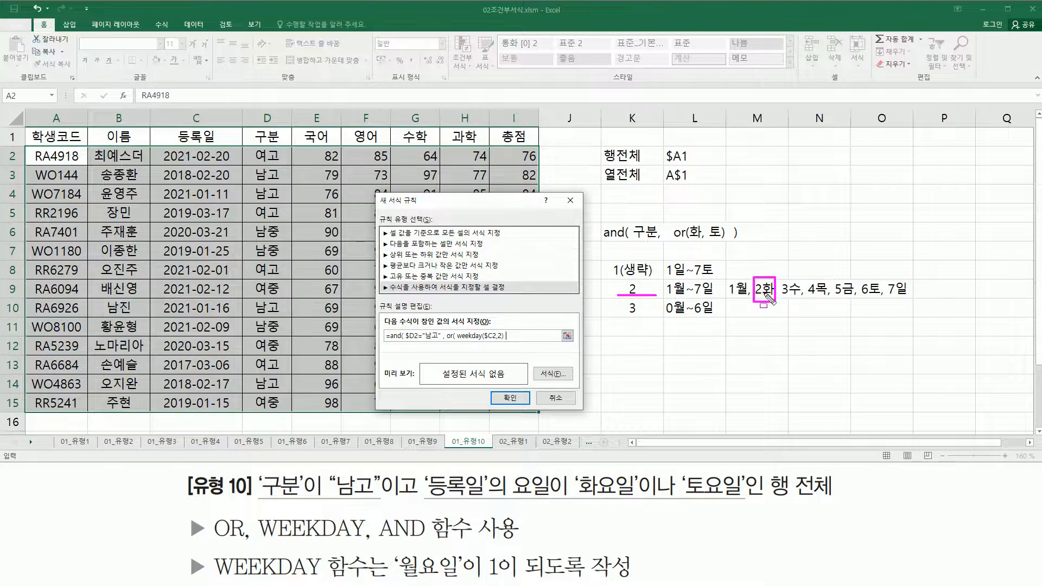
key(Escape)
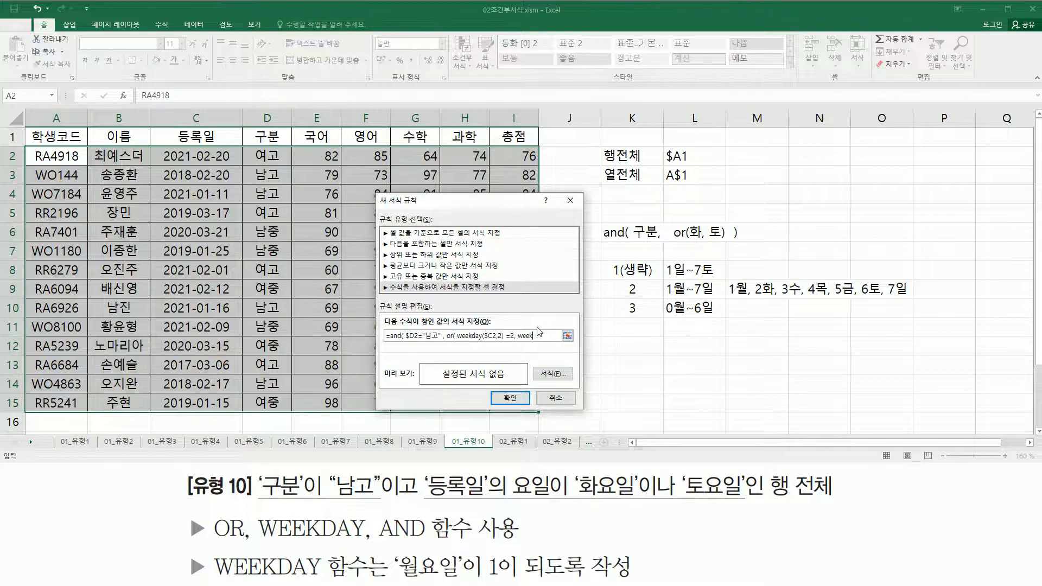
Add weekday($C2,2) =6 as the Saturday condition and close the OR and AND functions in the rule formula
text(()
click(224, 156)
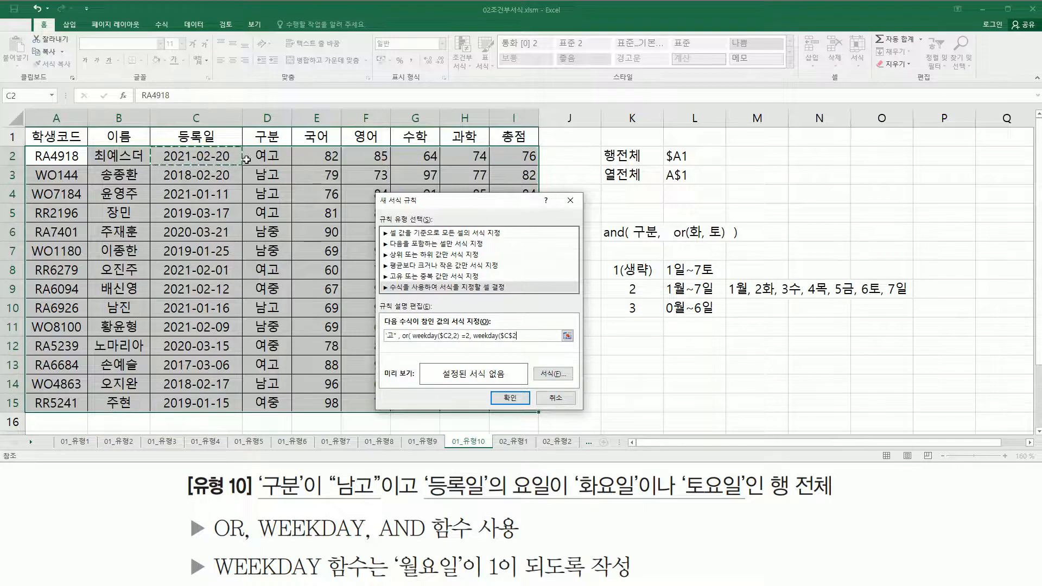
key(F4)
key(F4)
text(,)
drag(858, 273, 883, 303)
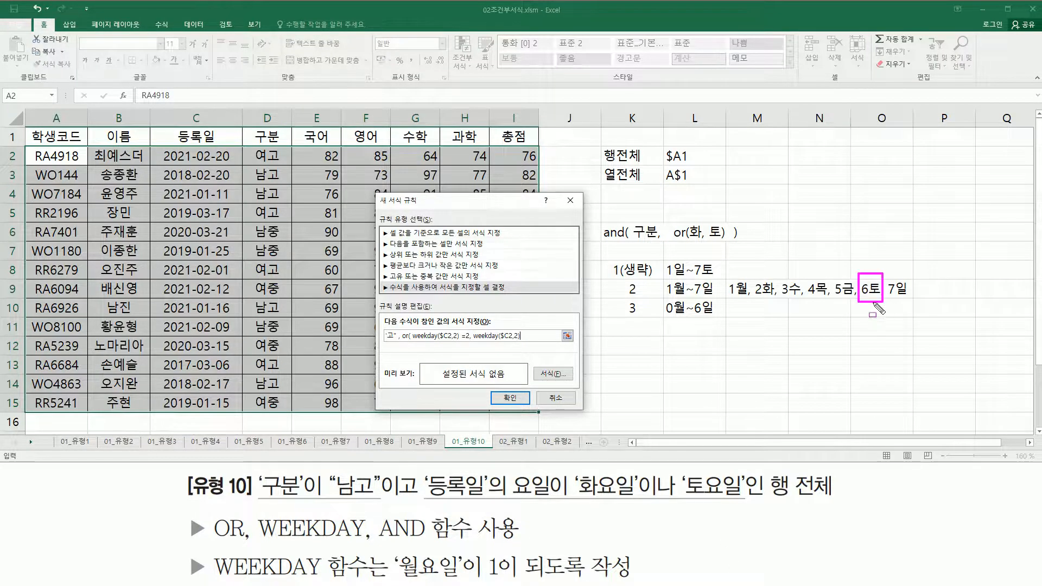
key(Escape)
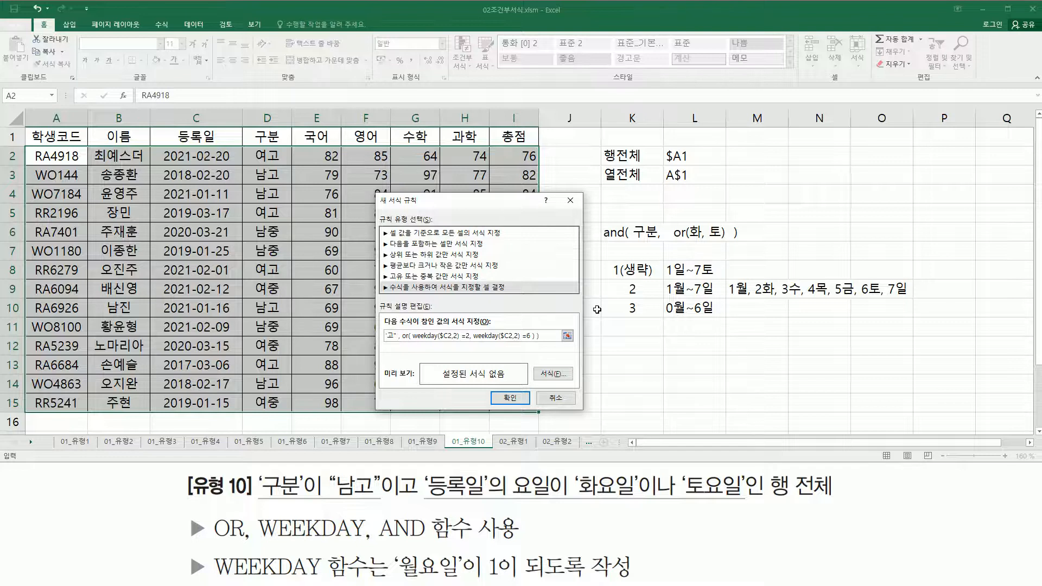
click(503, 338)
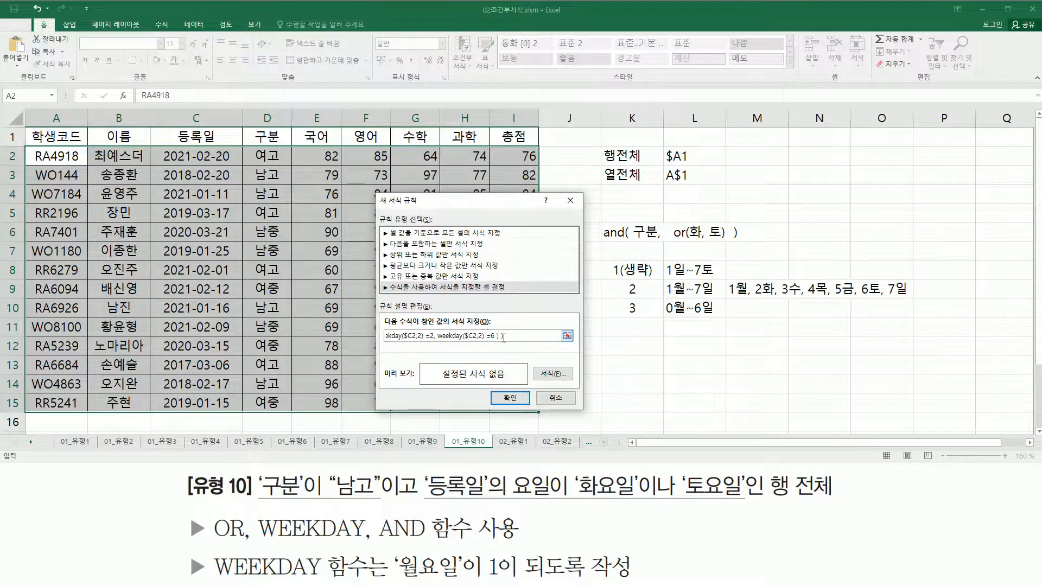
Set the rule's font format to bold italic in standard red and apply the rule to the table
click(551, 374)
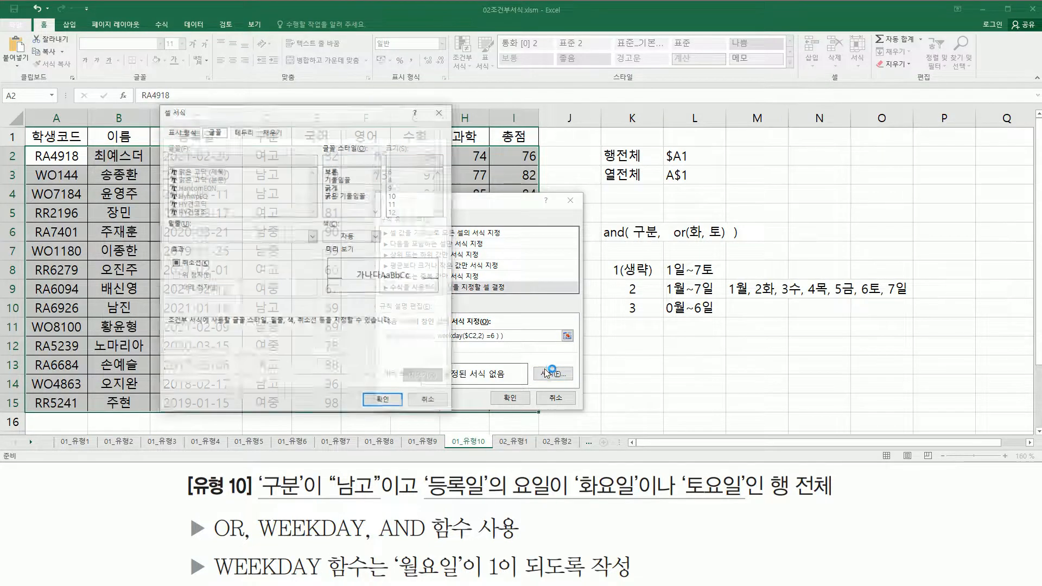
click(348, 195)
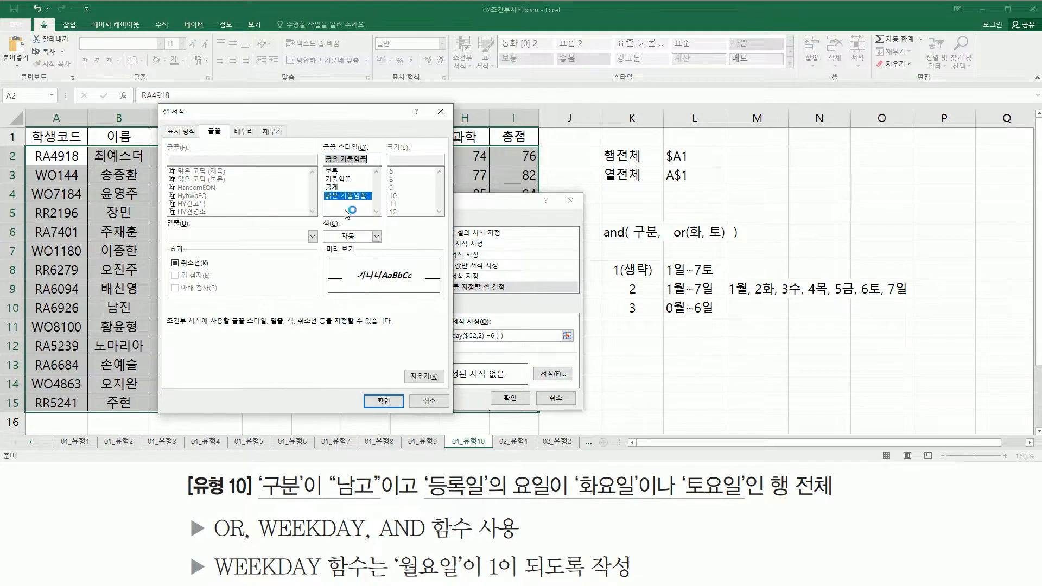
click(376, 236)
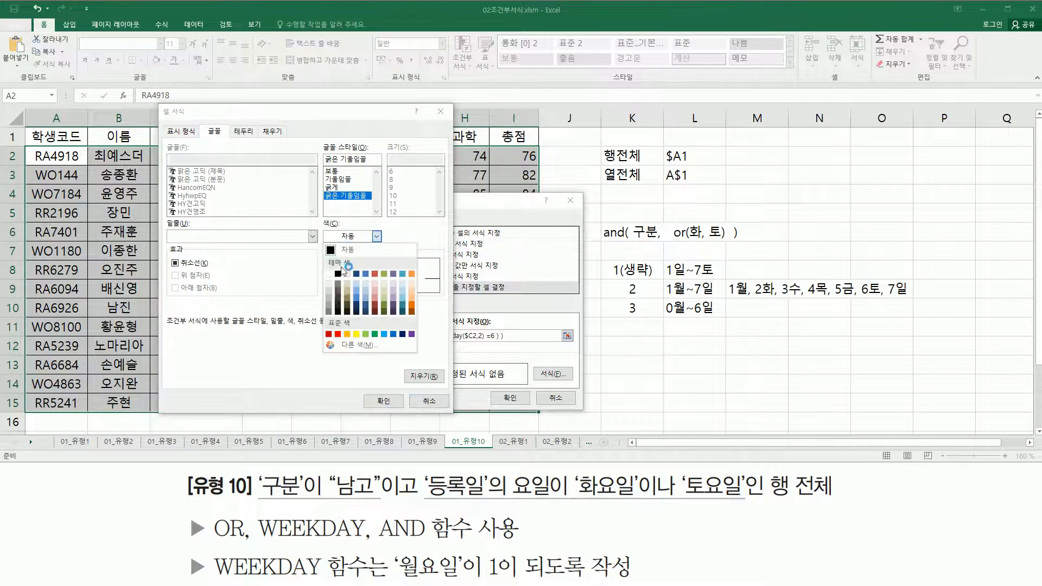
click(337, 333)
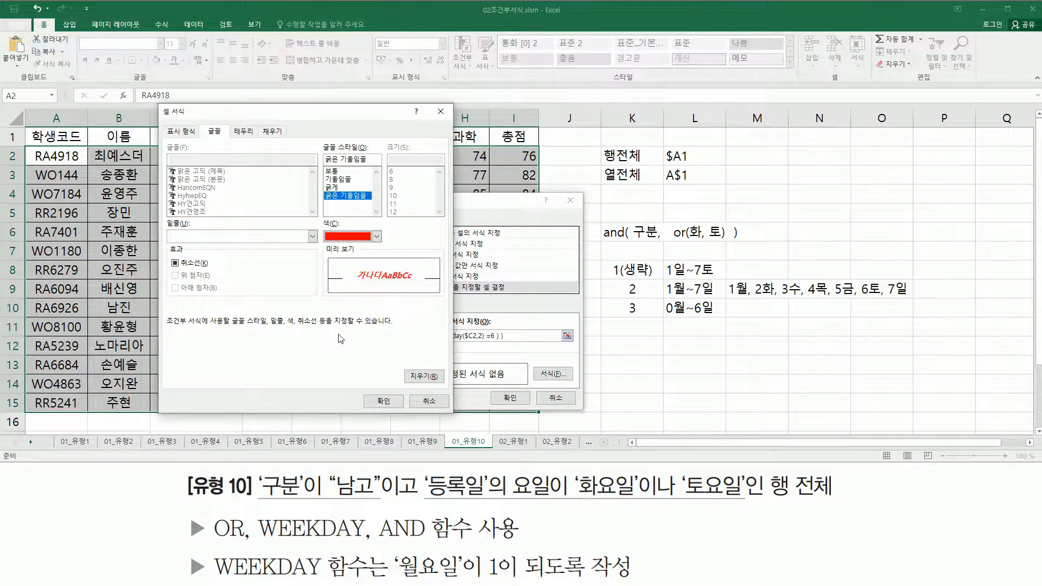
click(384, 402)
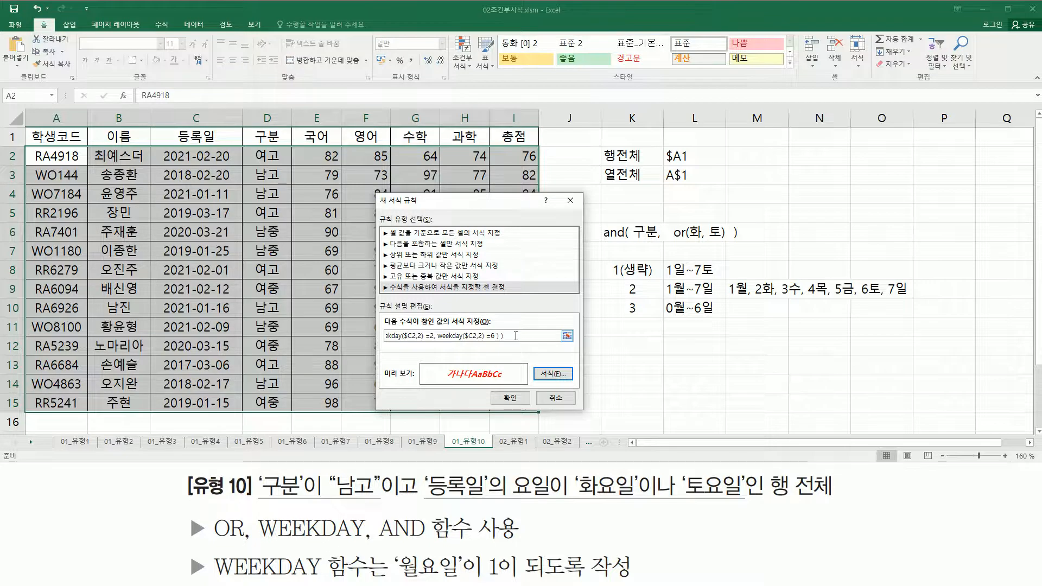
key(Return)
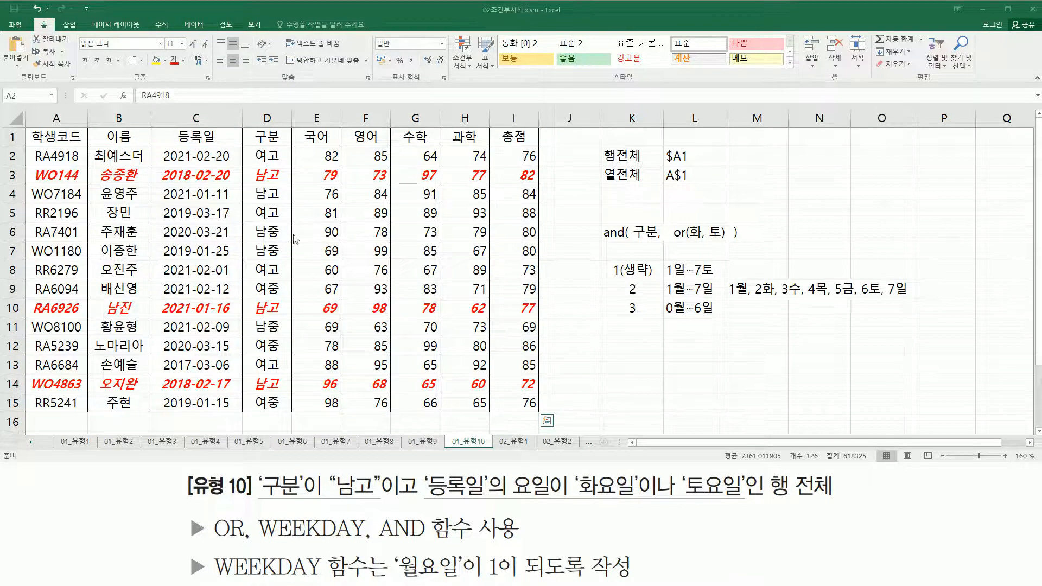
drag(248, 163, 286, 185)
mouse_move(255, 297)
mouse_down()
mouse_move(290, 314)
mouse_move(255, 297)
mouse_up()
mouse_move(254, 373)
mouse_down()
mouse_move(265, 392)
mouse_move(255, 373)
mouse_up()
drag(253, 200, 276, 201)
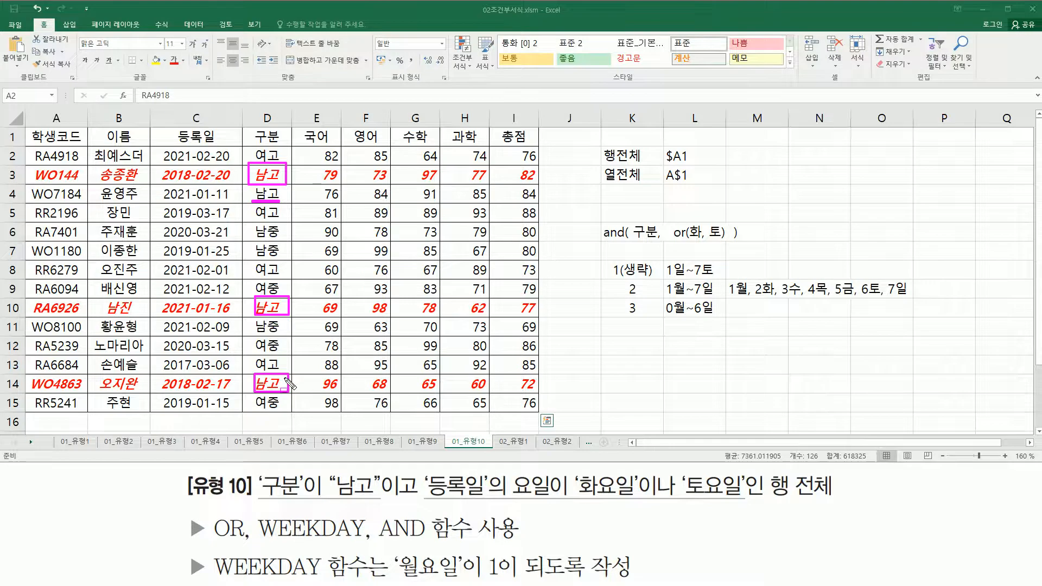
key(Escape)
Paste the rule's formula into K12 as plain text, preceded by an apostrophe
click(636, 346)
text(')
key(ctrl+v)
key(Return)
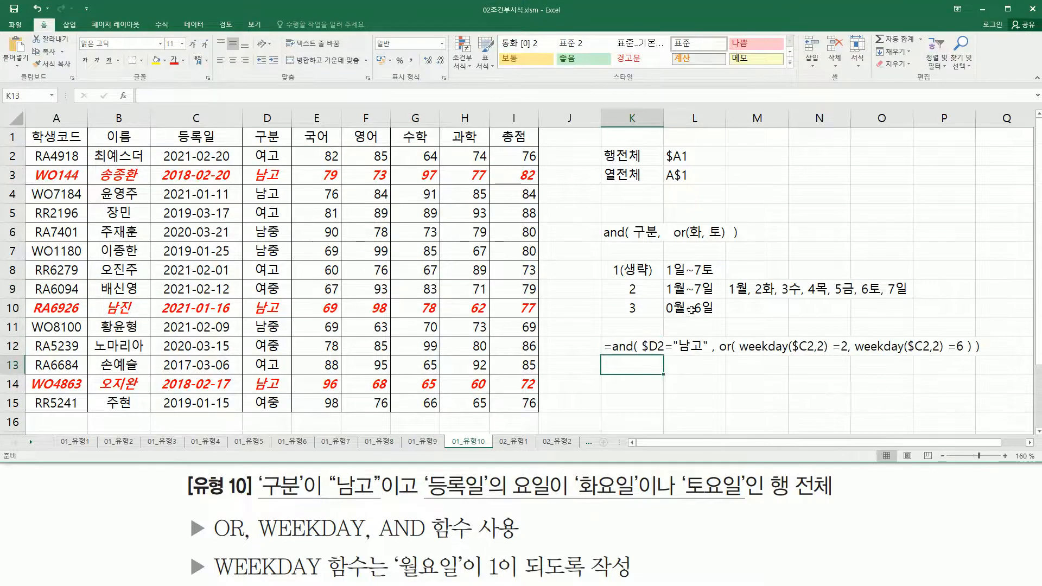
click(745, 401)
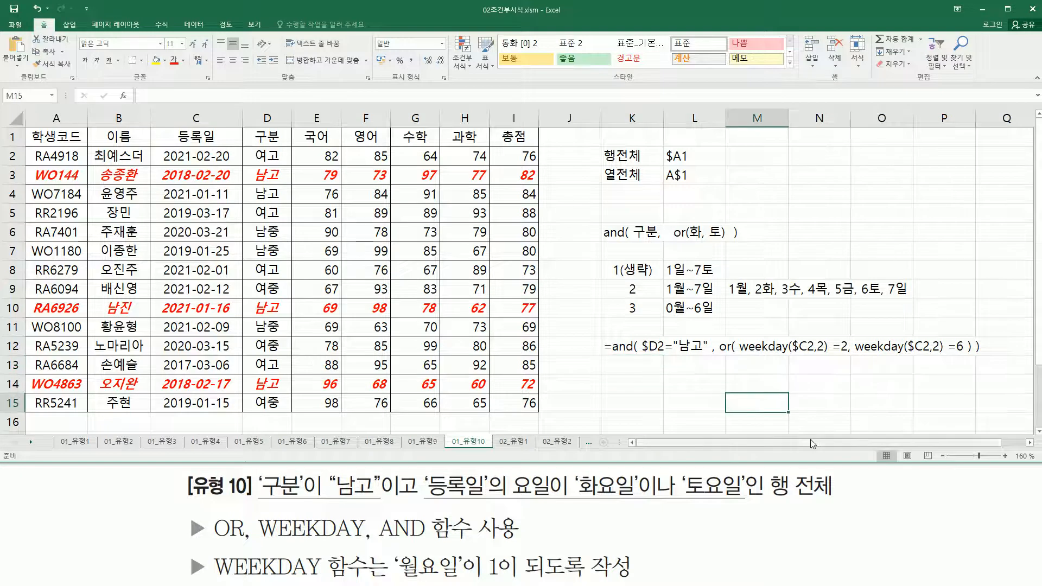
mouse_move(639, 355)
mouse_down()
mouse_move(705, 356)
mouse_move(709, 335)
mouse_move(720, 358)
mouse_move(974, 360)
mouse_up()
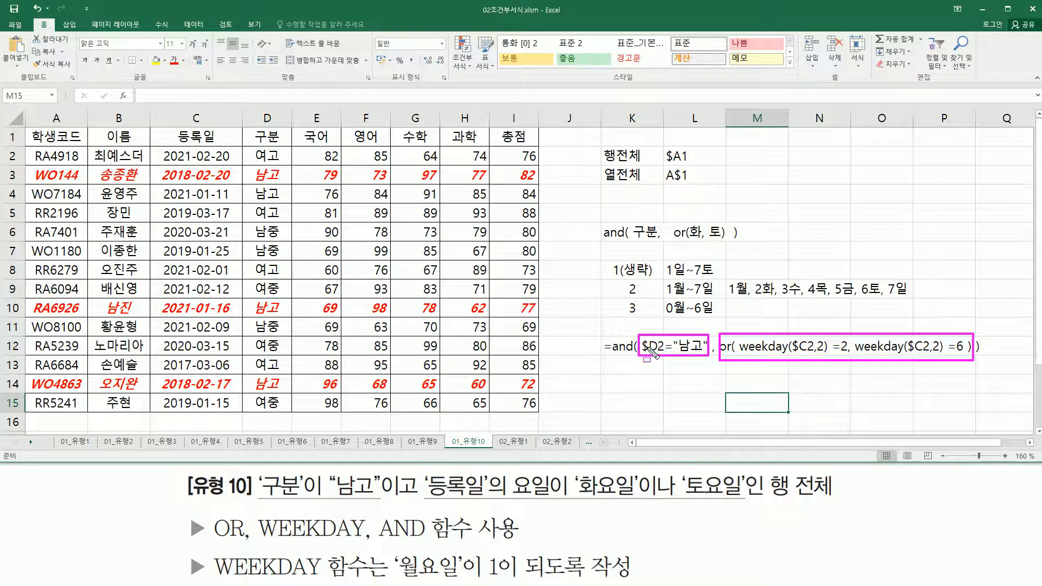
mouse_move(611, 323)
mouse_down()
mouse_move(628, 379)
mouse_move(997, 388)
mouse_up()
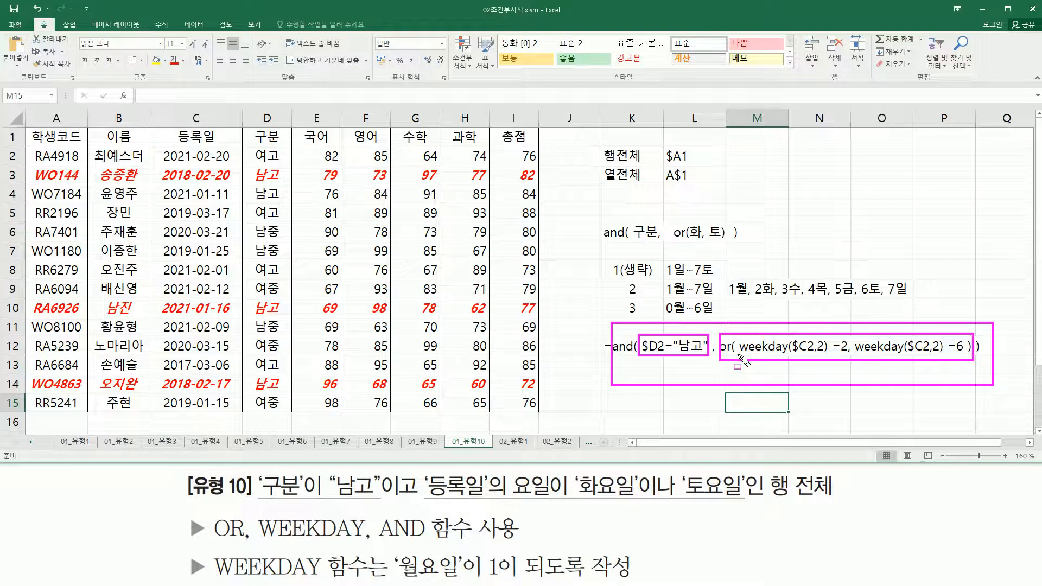
drag(739, 354, 966, 354)
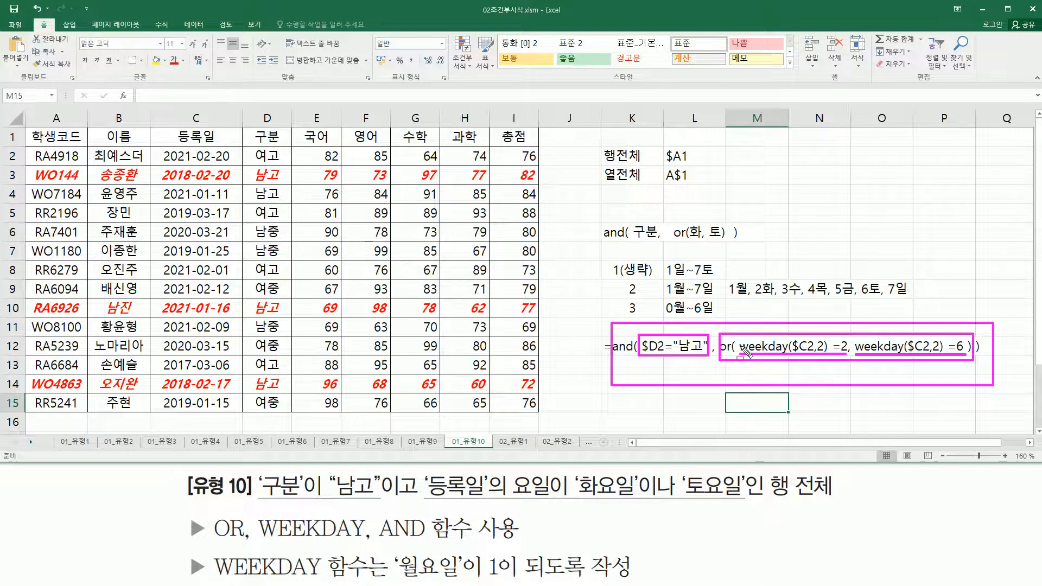
key(Escape)
click(613, 388)
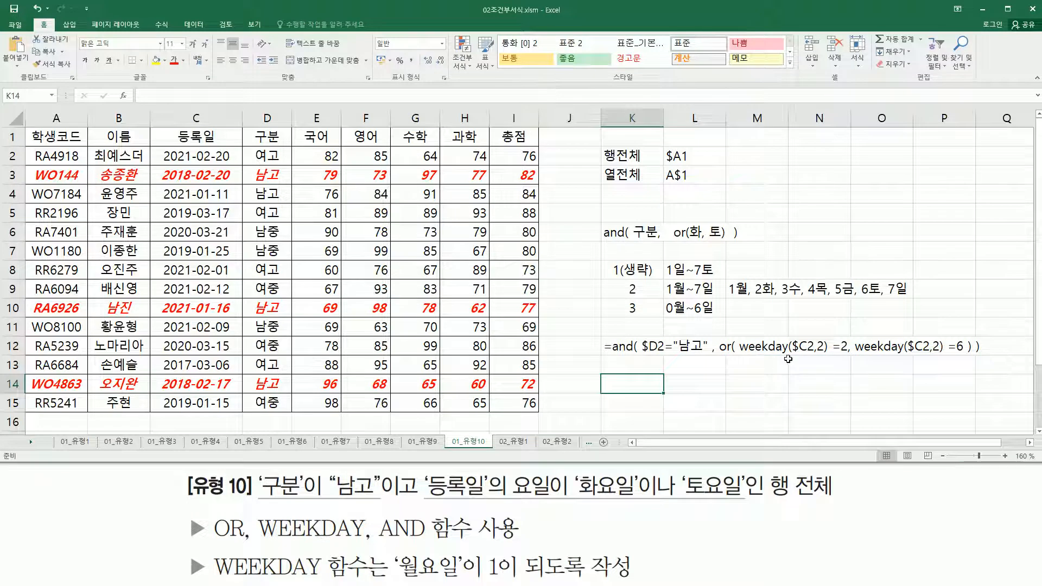